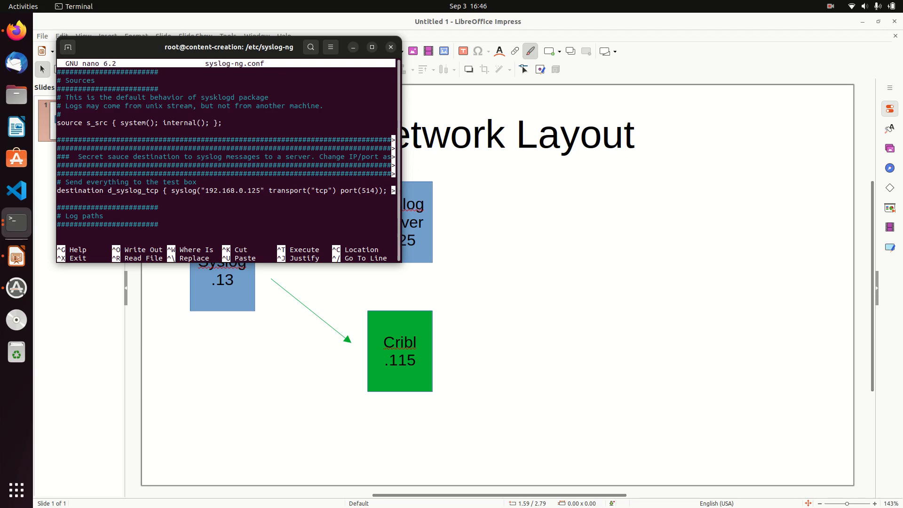
# Point the d_syslog_tcp destination at 192.168.0.115 and save syslog-ng.conf in nano.
pyautogui.write('15')
pyautogui.hotkey('ctrl', 'x')
pyautogui.press('y')
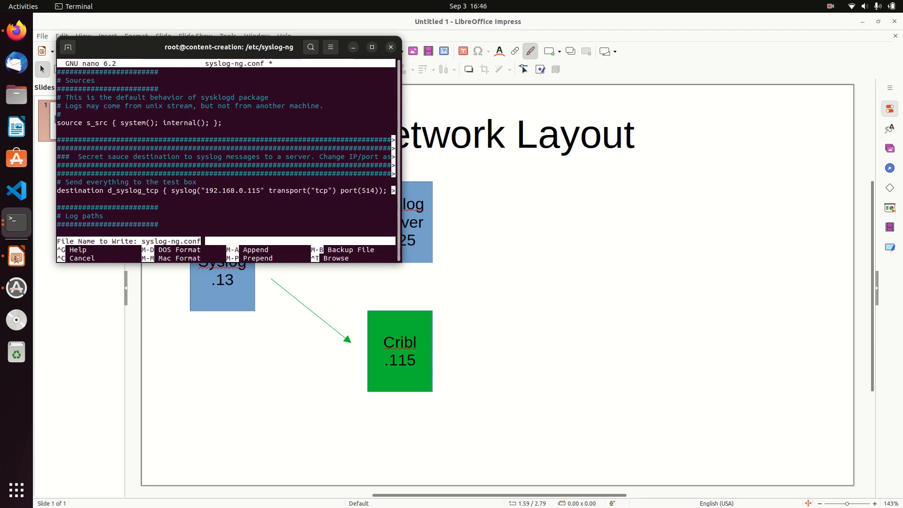
pyautogui.press('Return')
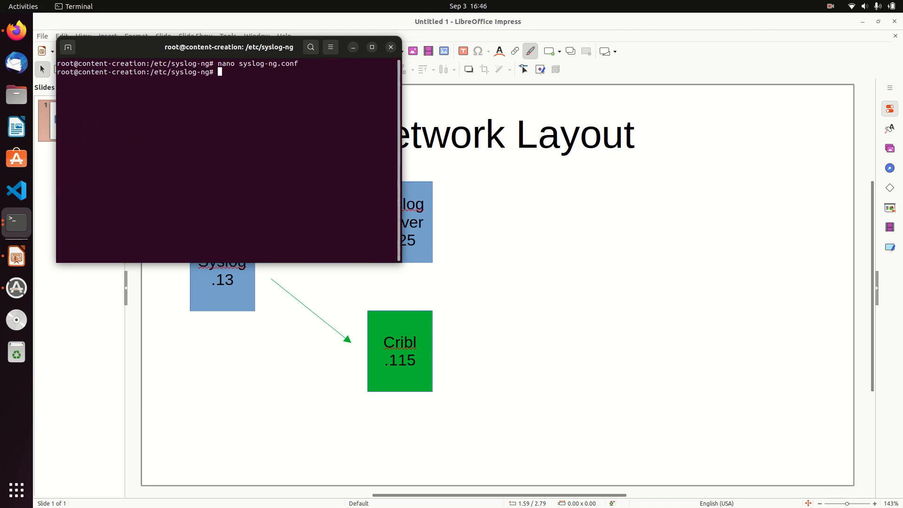
# Restart syslog-ng.service with systemctl restart.
pyautogui.write('systemctl restart sy')
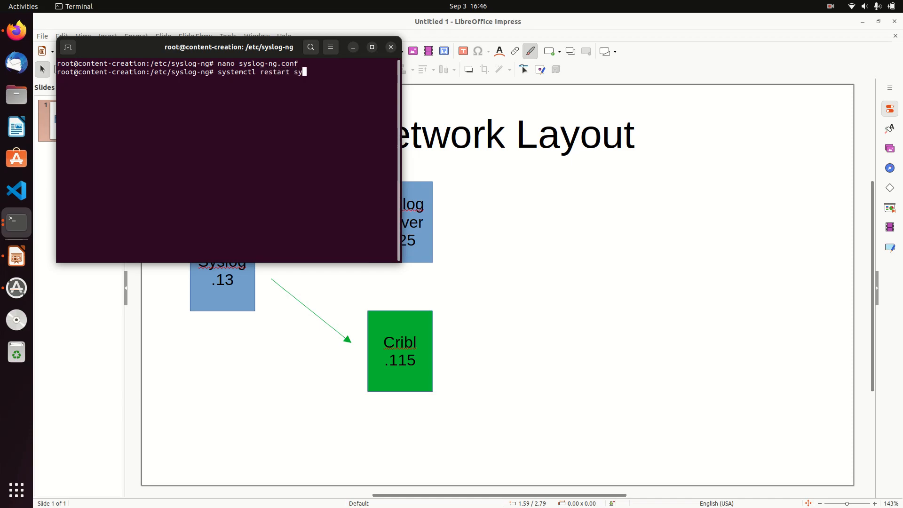
pyautogui.write('slog-n')
pyautogui.press('Tab')
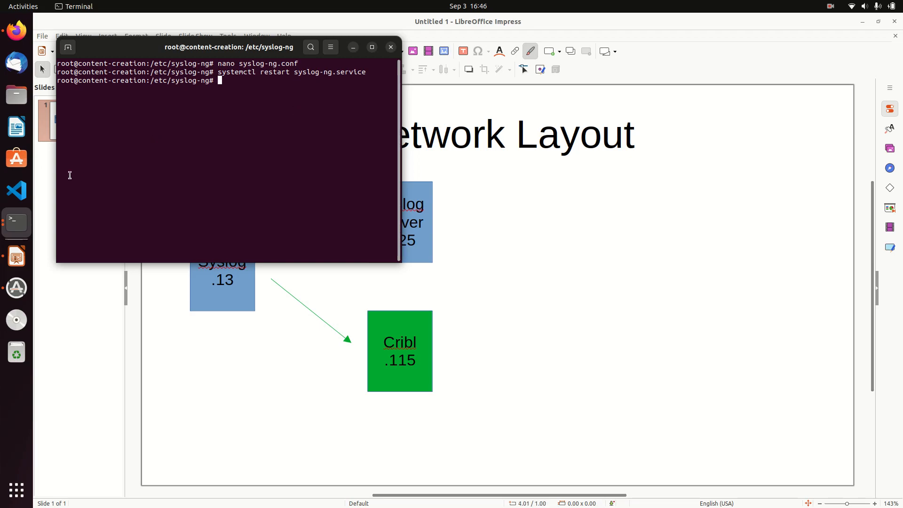
pyautogui.click(18, 221)
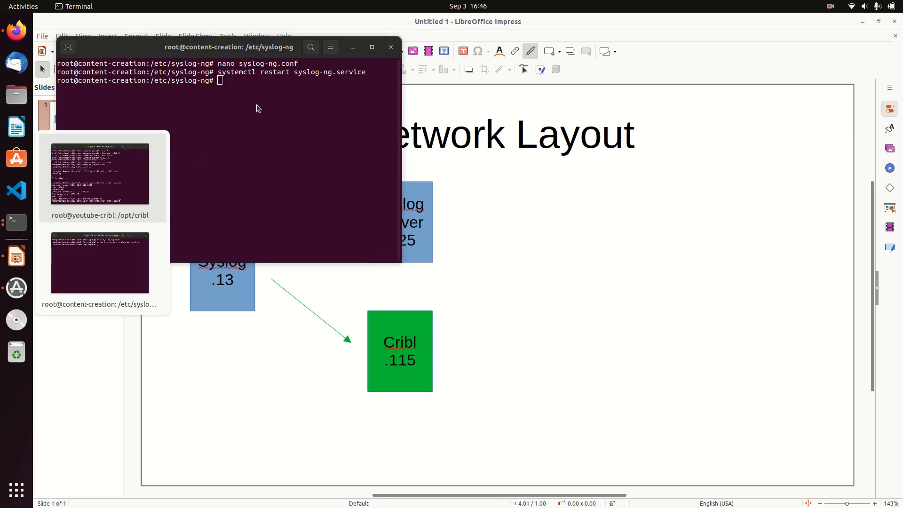
pyautogui.press('Up')
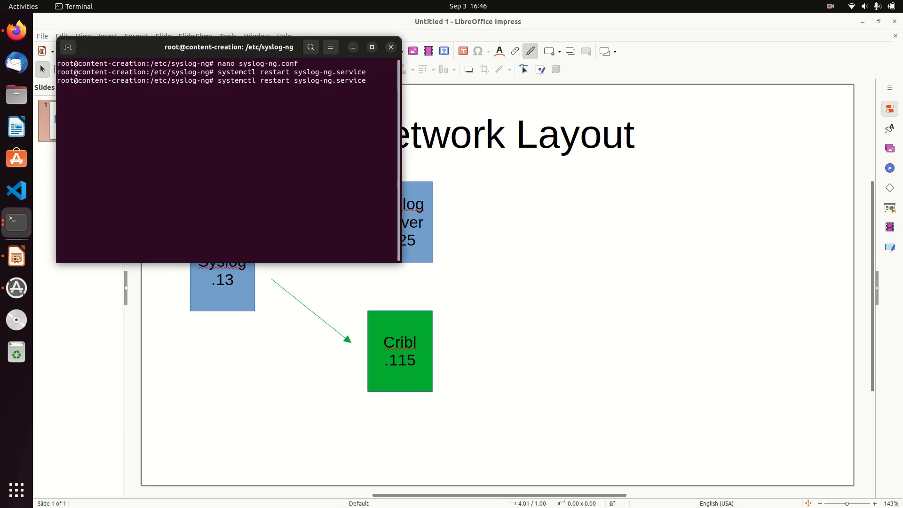
pyautogui.press('Return')
# Reopen syslog-ng.conf to check the destination, then switch to the Cribl host's terminal.
pyautogui.press('Up')
pyautogui.press('Up')
pyautogui.press('Return')
pyautogui.press('Down')
pyautogui.press('Down')
pyautogui.press('Down')
pyautogui.press('Down')
pyautogui.press('Down')
pyautogui.press('Down')
pyautogui.press('Down')
pyautogui.press('Down')
pyautogui.press('Down')
pyautogui.press('Down')
pyautogui.press('Down')
pyautogui.press('Down')
pyautogui.press('Down')
pyautogui.press('Down')
pyautogui.press('Down')
pyautogui.press('Down')
pyautogui.press('Down')
pyautogui.press('Down')
pyautogui.press('Down')
pyautogui.press('Down')
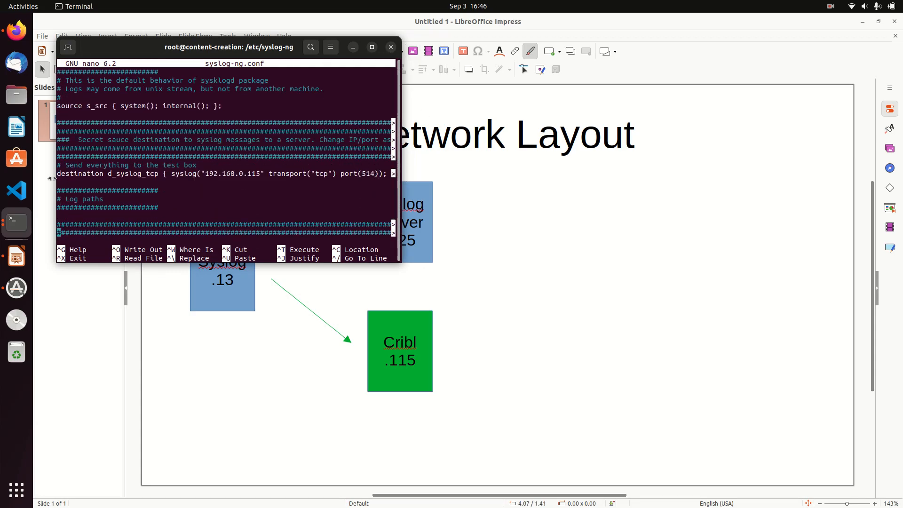
pyautogui.click(16, 225)
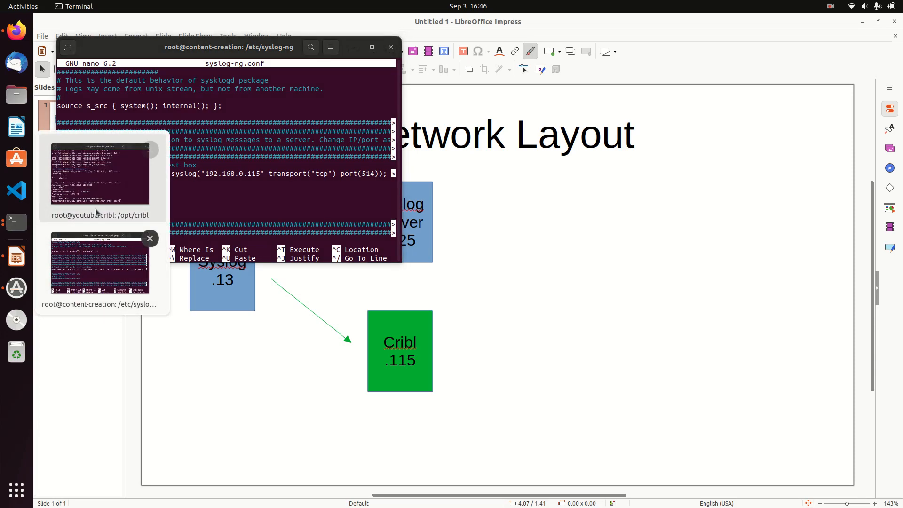
pyautogui.click(103, 184)
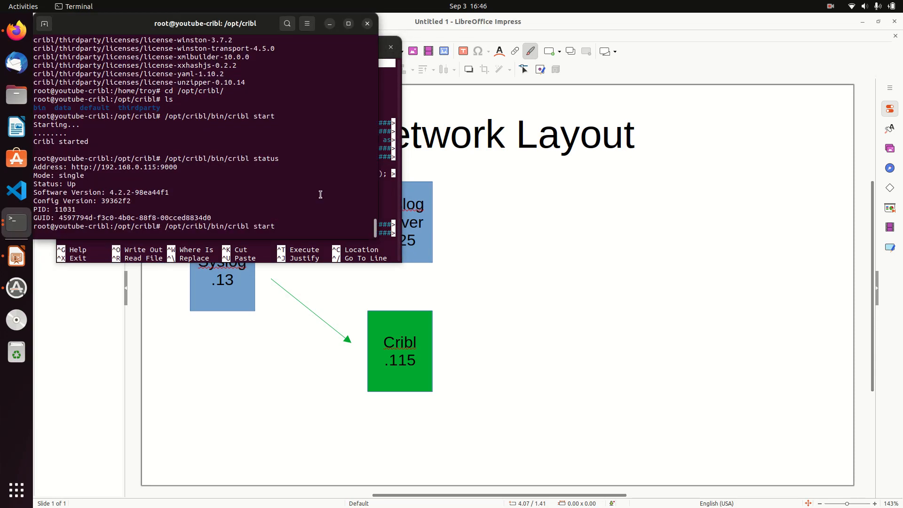
# Allow 514/tcp through the Cribl host's ufw firewall, then return to Cribl in Firefox.
pyautogui.press('BackSpace')
pyautogui.press('BackSpace')
pyautogui.press('BackSpace')
pyautogui.press('BackSpace')
pyautogui.press('BackSpace')
pyautogui.press('BackSpace')
pyautogui.press('BackSpace')
pyautogui.press('BackSpace')
pyautogui.press('BackSpace')
pyautogui.press('BackSpace')
pyautogui.press('BackSpace')
pyautogui.press('BackSpace')
pyautogui.press('BackSpace')
pyautogui.press('BackSpace')
pyautogui.press('BackSpace')
pyautogui.press('BackSpace')
pyautogui.press('BackSpace')
pyautogui.press('BackSpace')
pyautogui.press('BackSpace')
pyautogui.press('BackSpace')
pyautogui.write('ufw a')
pyautogui.hotkey('ctrl', 'l')
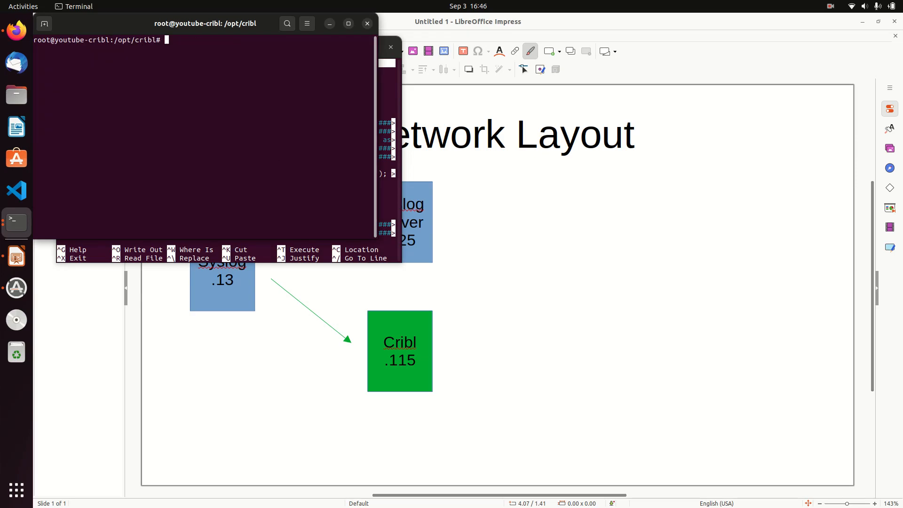
pyautogui.write('llo ')
pyautogui.write('w allow')
pyautogui.write('514/tcp')
pyautogui.press('Return')
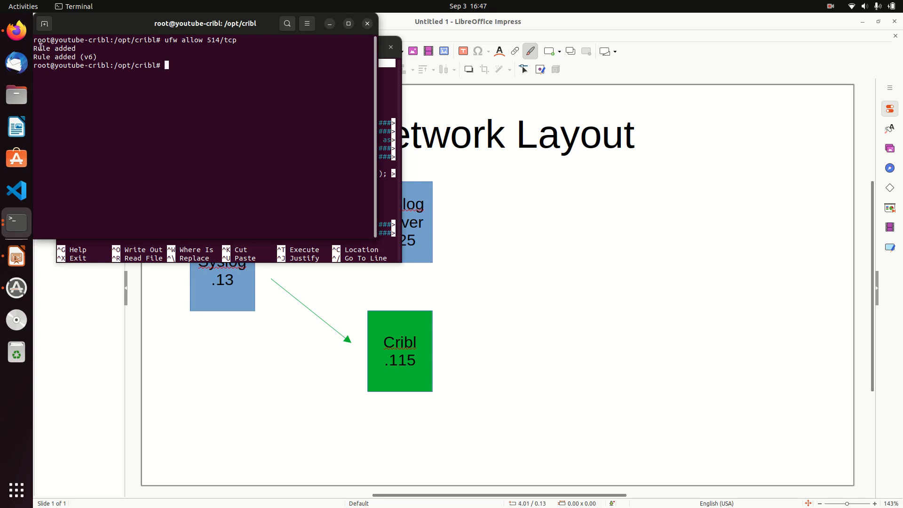
pyautogui.click(19, 37)
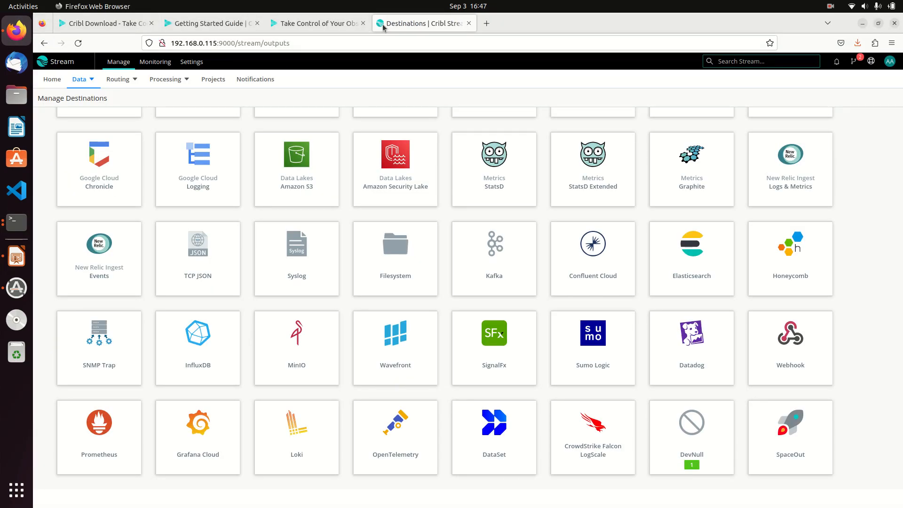
# Go from the Stream home page to Data > Sources and open the Push Syslog source list.
pyautogui.click(52, 62)
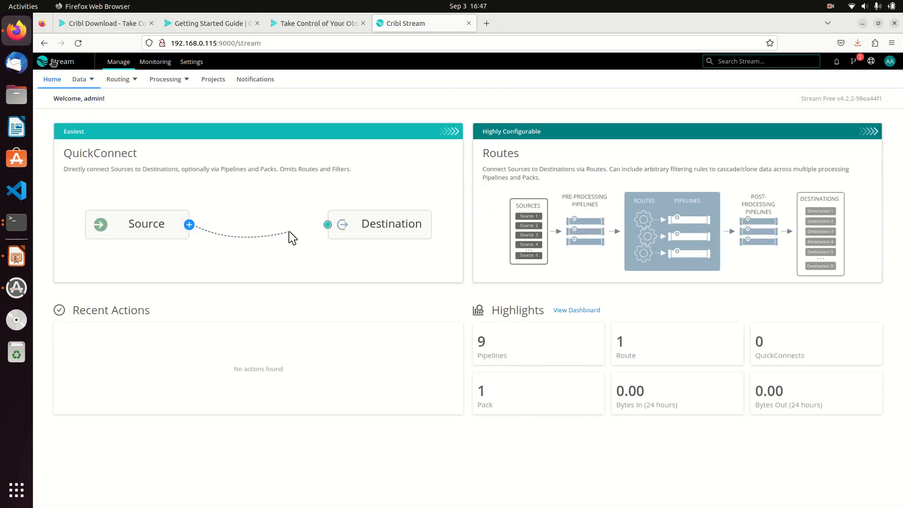
pyautogui.moveTo(80, 79)
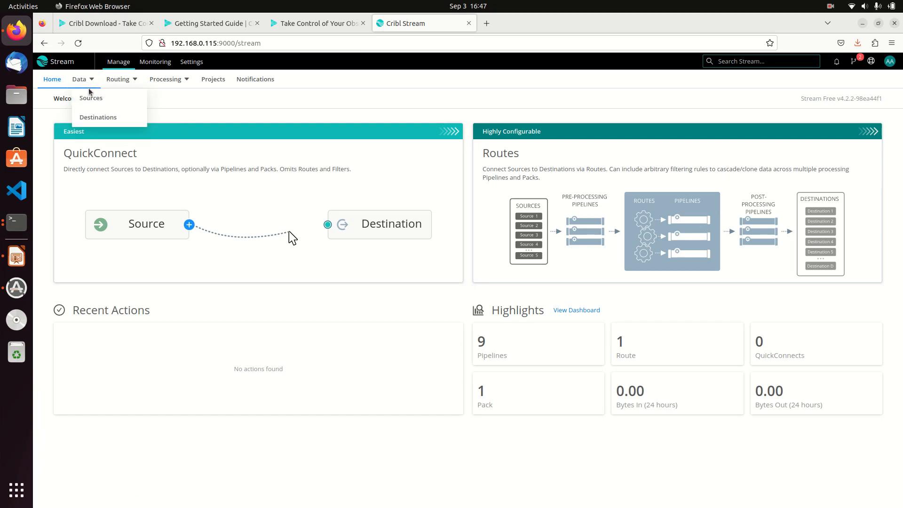
pyautogui.click(95, 98)
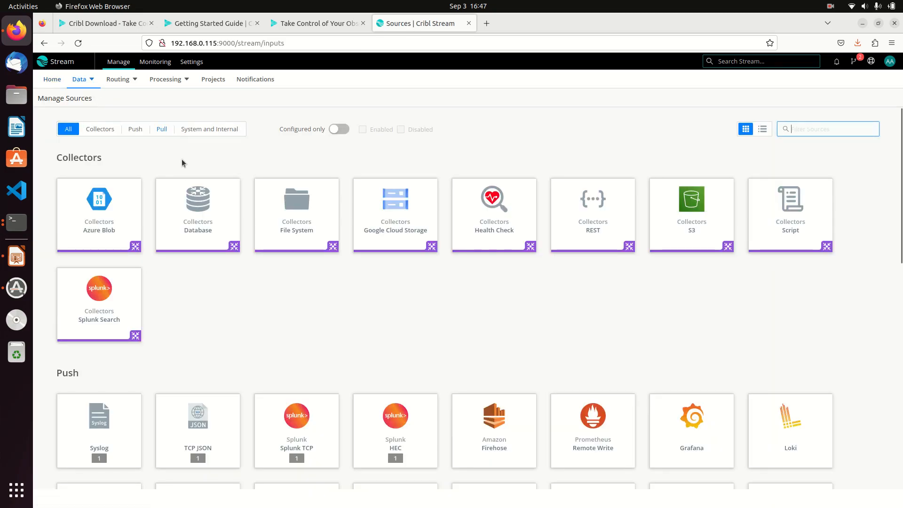
pyautogui.scroll(-2, 275, 310)
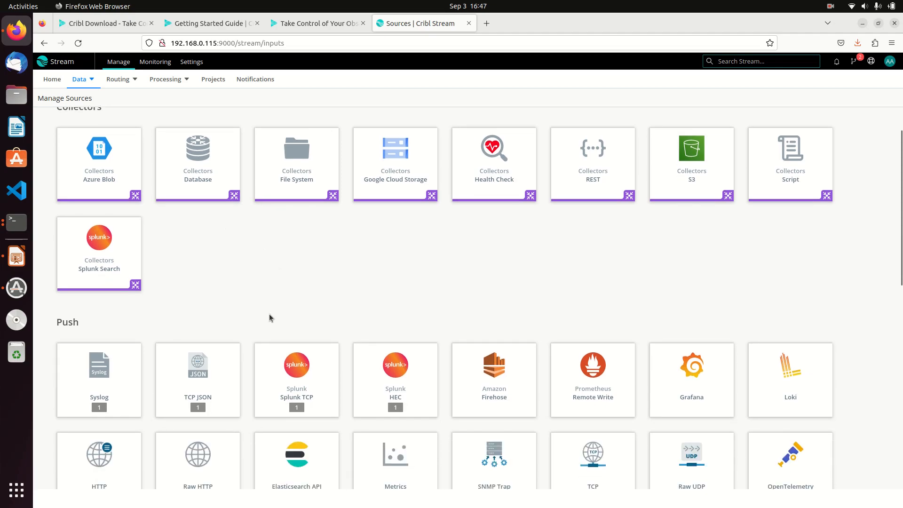
pyautogui.click(94, 385)
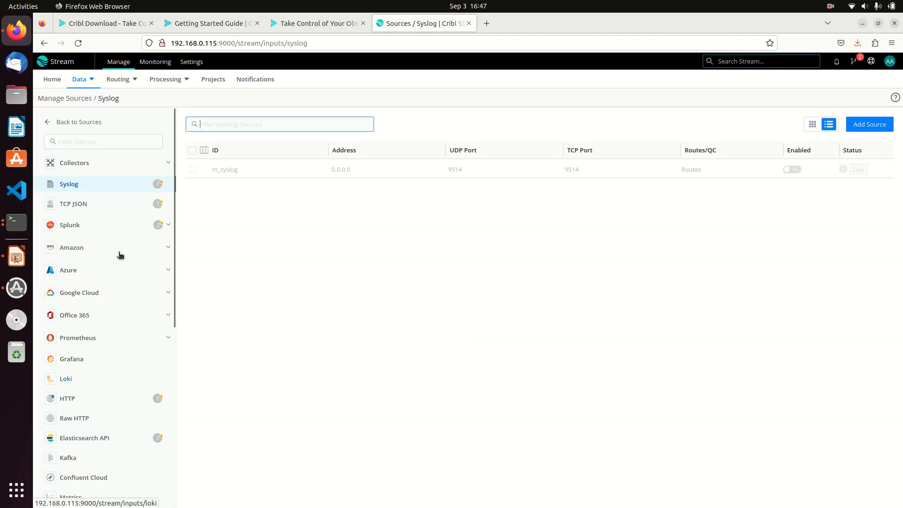
pyautogui.click(61, 62)
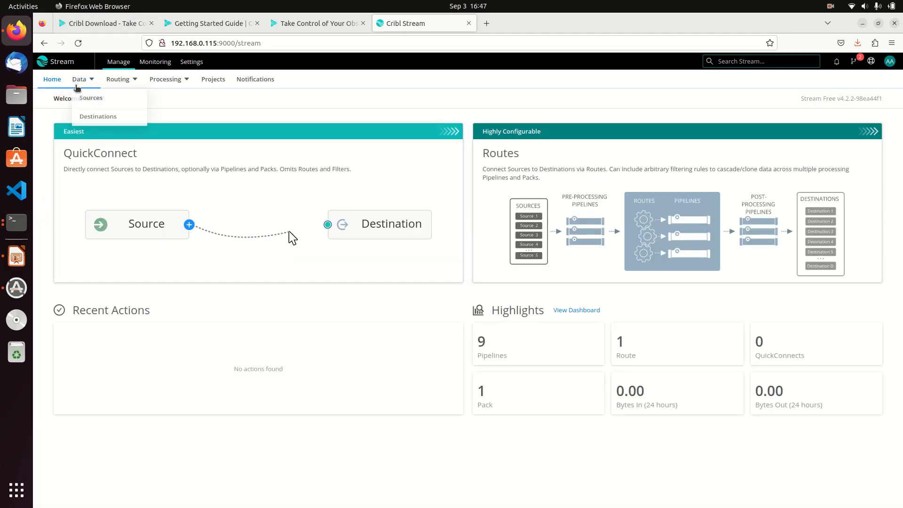
pyautogui.click(82, 98)
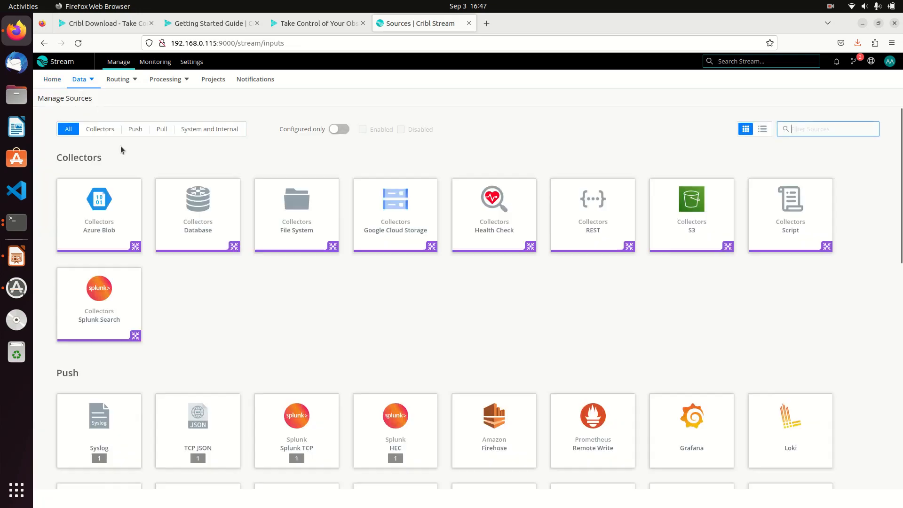
pyautogui.scroll(-4, 221, 311)
pyautogui.scroll(1, 222, 314)
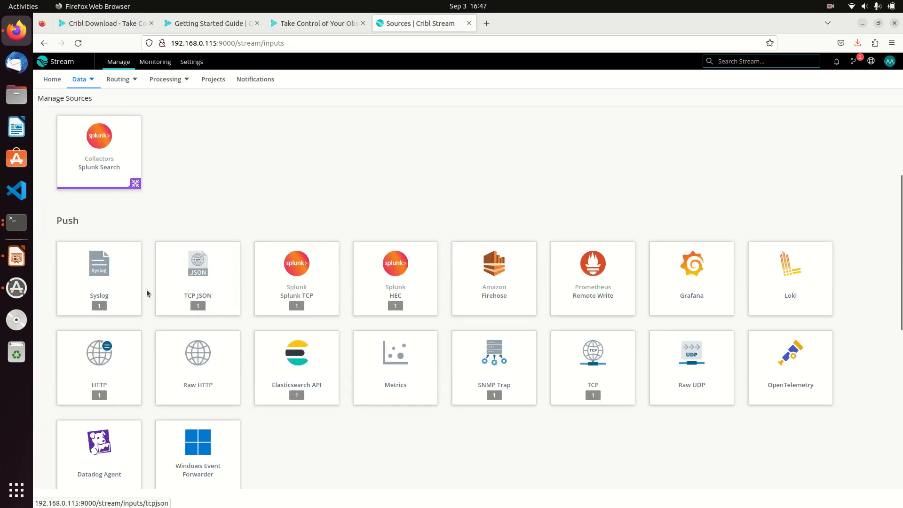
pyautogui.click(106, 276)
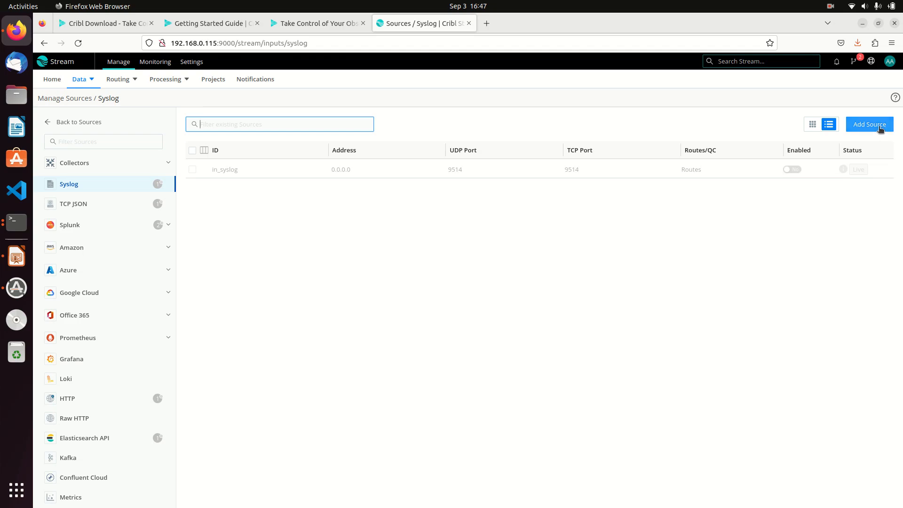
# Start a new Syslog source with Input ID Default_Syslog_Server.
pyautogui.click(871, 127)
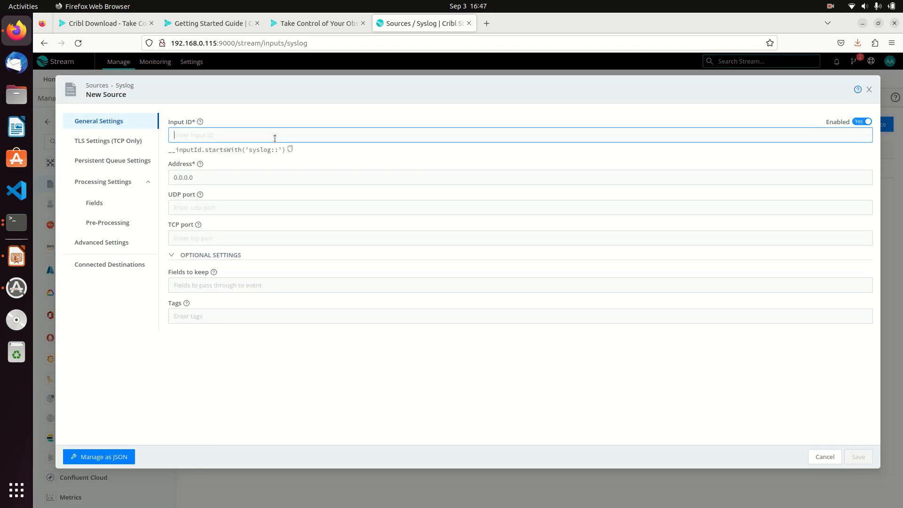
pyautogui.write('Default S')
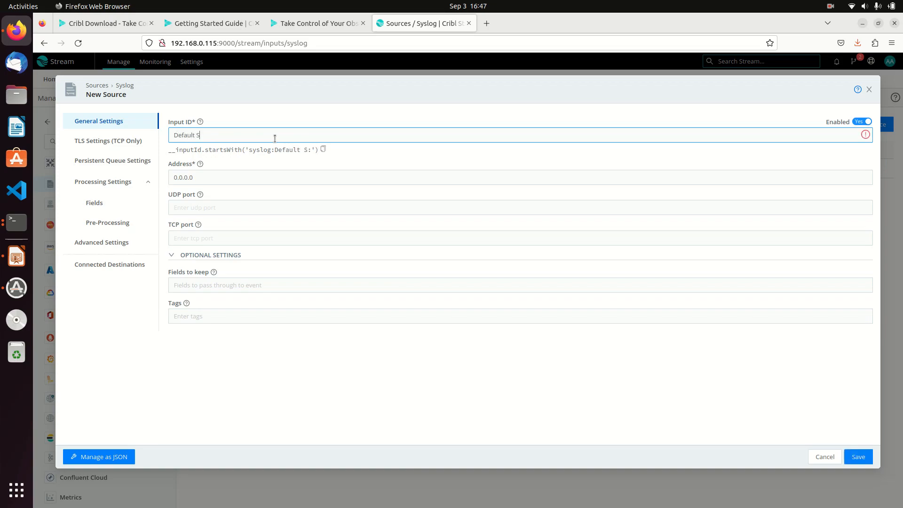
pyautogui.write('yslog Serve')
pyautogui.hotkey('ctrl', 'shift', 'Left')
pyautogui.hotkey('ctrl', 'shift', 'Left')
pyautogui.hotkey('ctrl', 'shift', 'Left')
pyautogui.click(258, 136)
pyautogui.press('BackSpace')
pyautogui.write('_')
pyautogui.press('BackSpace')
pyautogui.write('_')
# Set TCP port 514 and Fields to keep to *, then save the source.
pyautogui.click(224, 181)
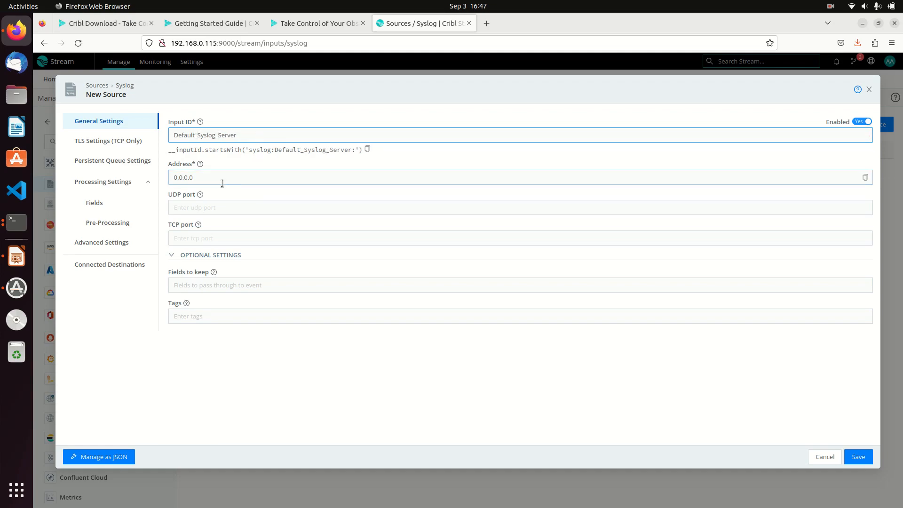
pyautogui.moveTo(200, 165)
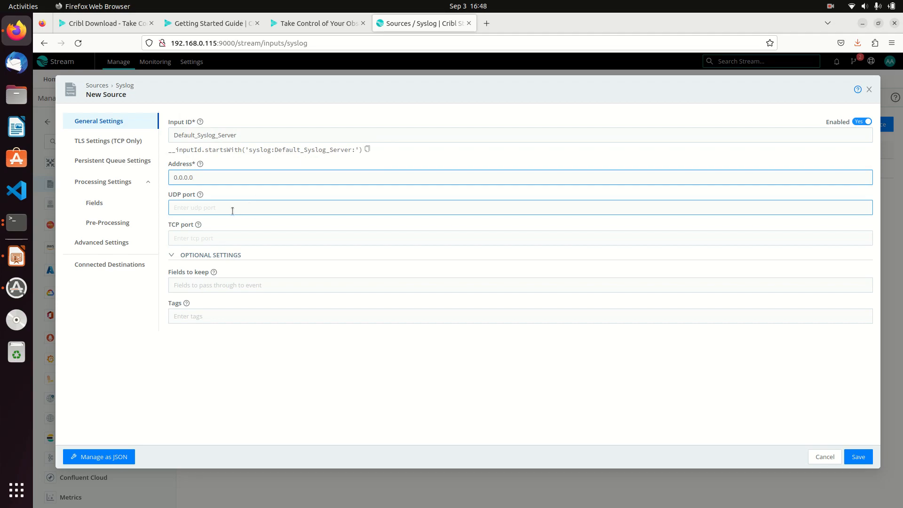
pyautogui.click(214, 236)
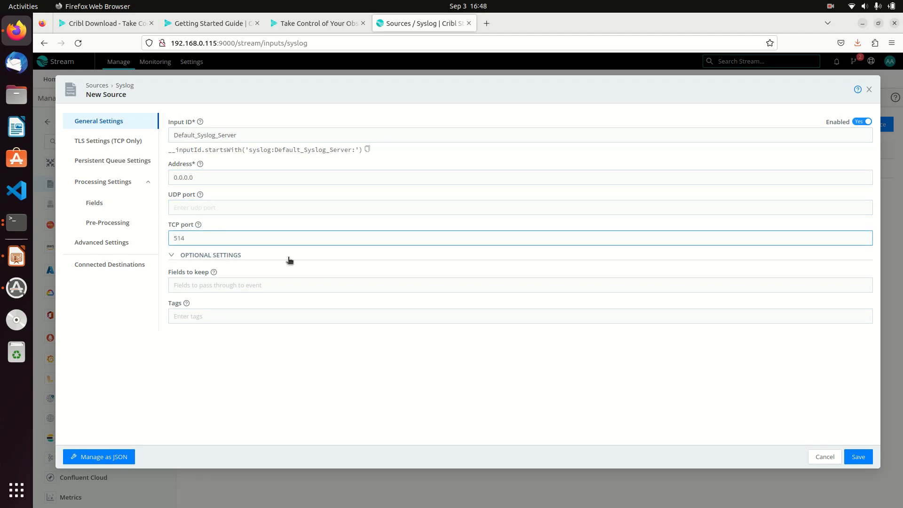
pyautogui.click(291, 282)
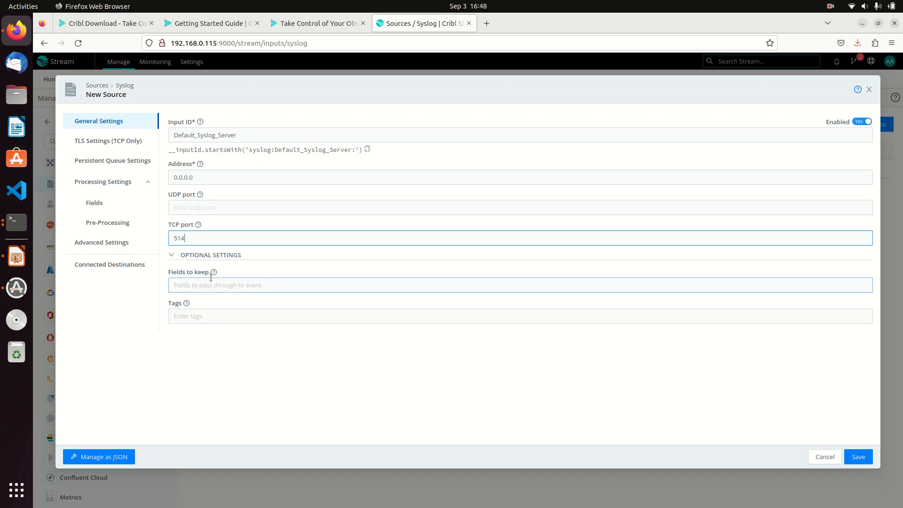
pyautogui.moveTo(214, 275)
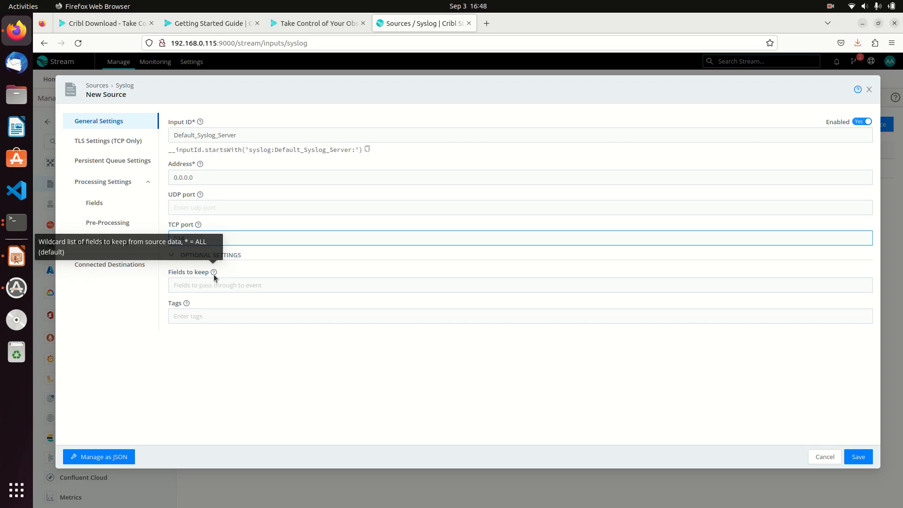
pyautogui.click(225, 285)
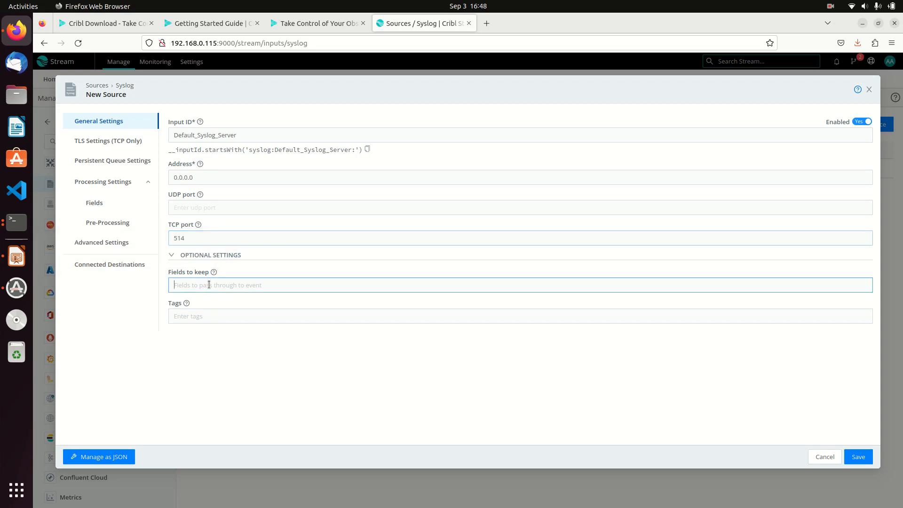
pyautogui.write('*')
pyautogui.click(250, 316)
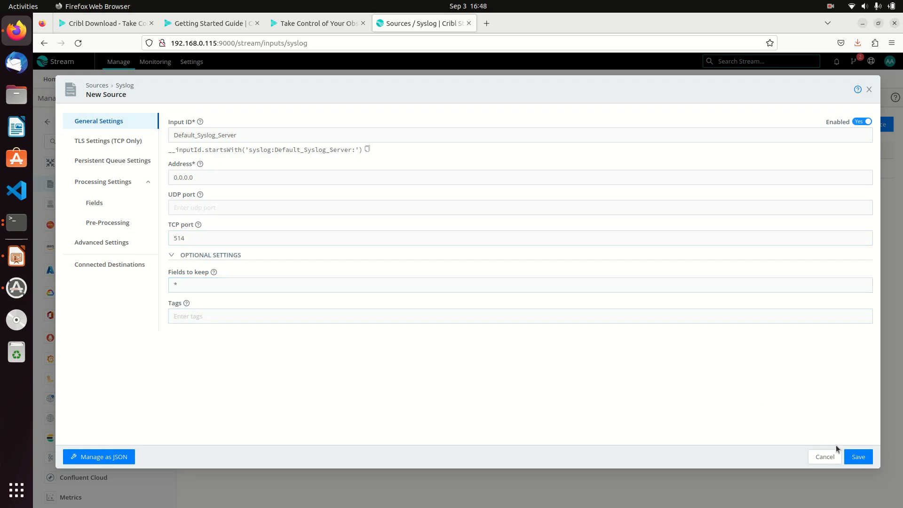
pyautogui.click(850, 456)
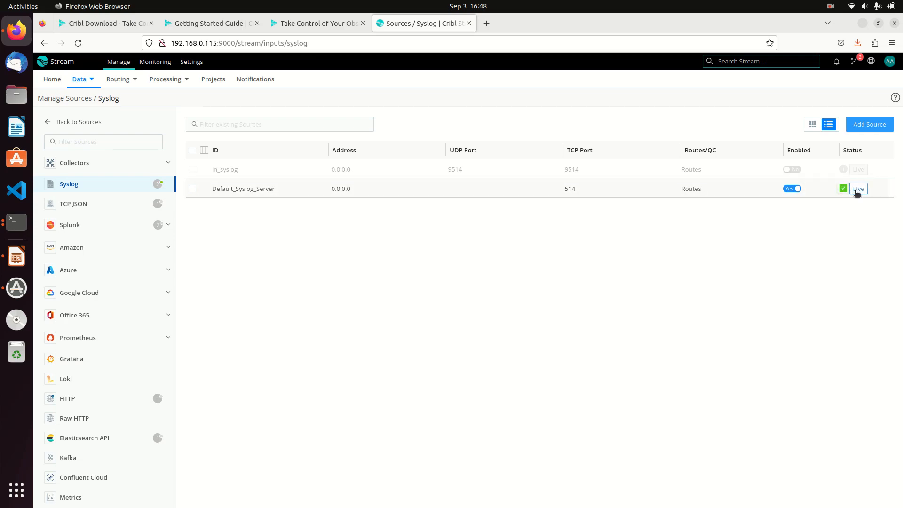
# Run a default 10-second Live Data capture on Default_Syslog_Server.
pyautogui.click(858, 190)
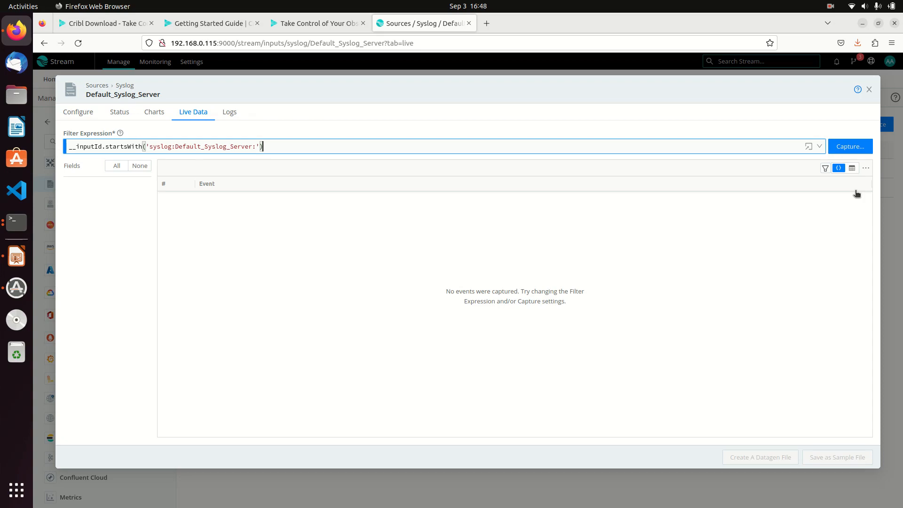
pyautogui.click(848, 146)
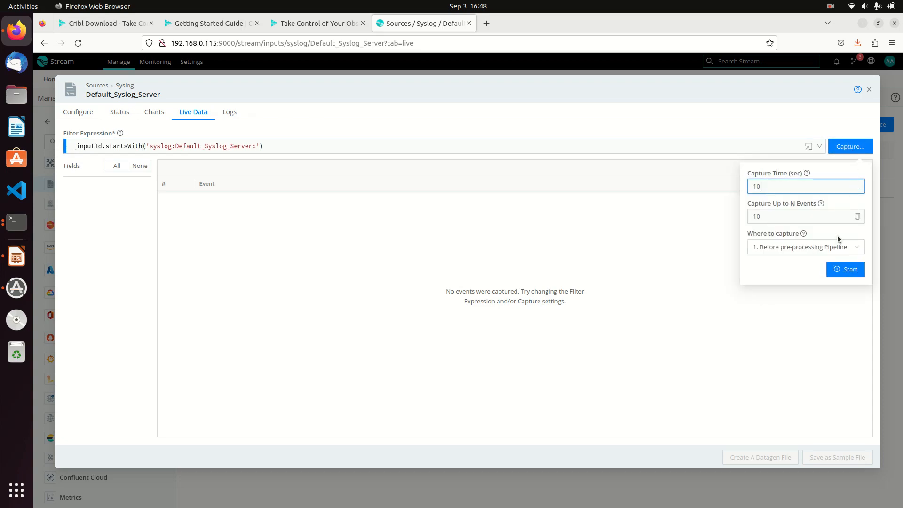
pyautogui.click(846, 269)
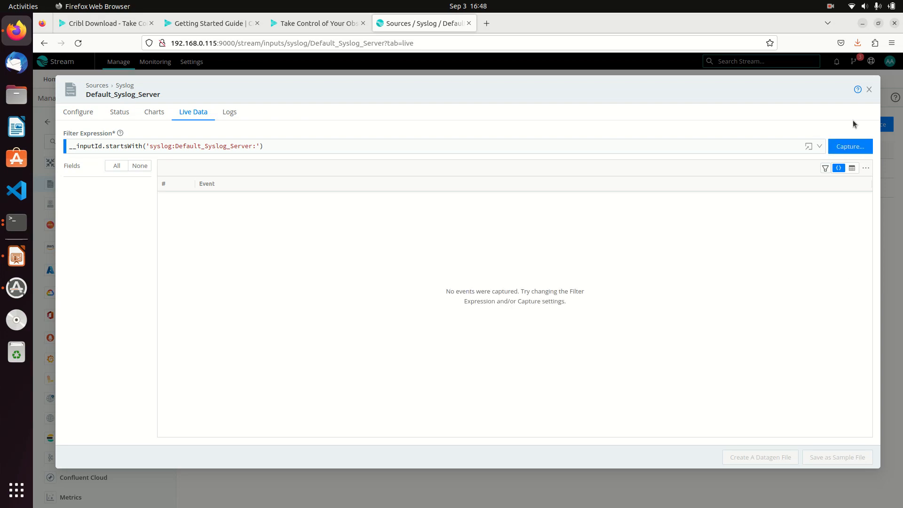
pyautogui.click(835, 8)
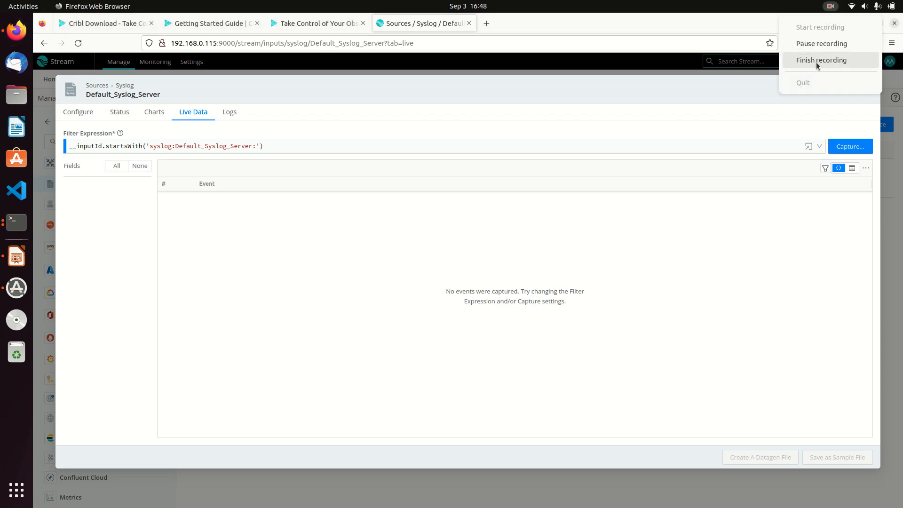
# Hide the tcpdump terminal and run a 30-second capture on Default_Syslog_Server.
pyautogui.click(817, 61)
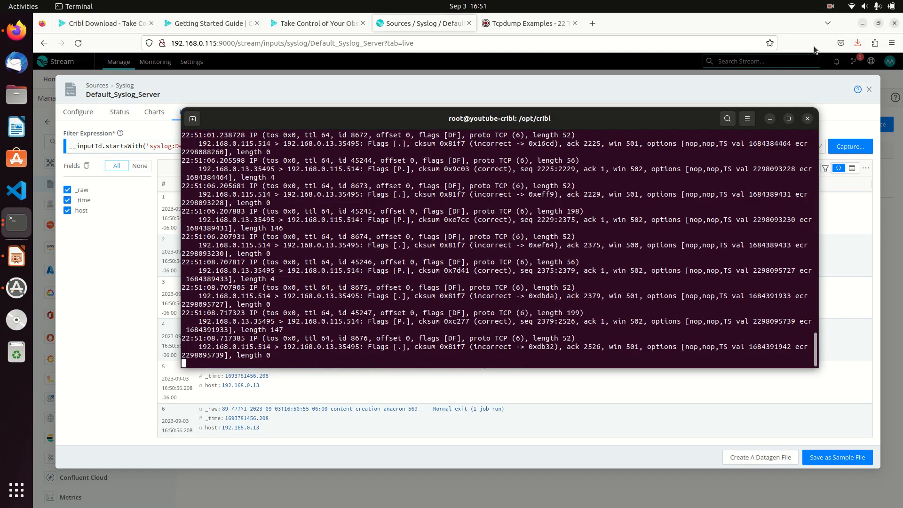
pyautogui.click(830, 7)
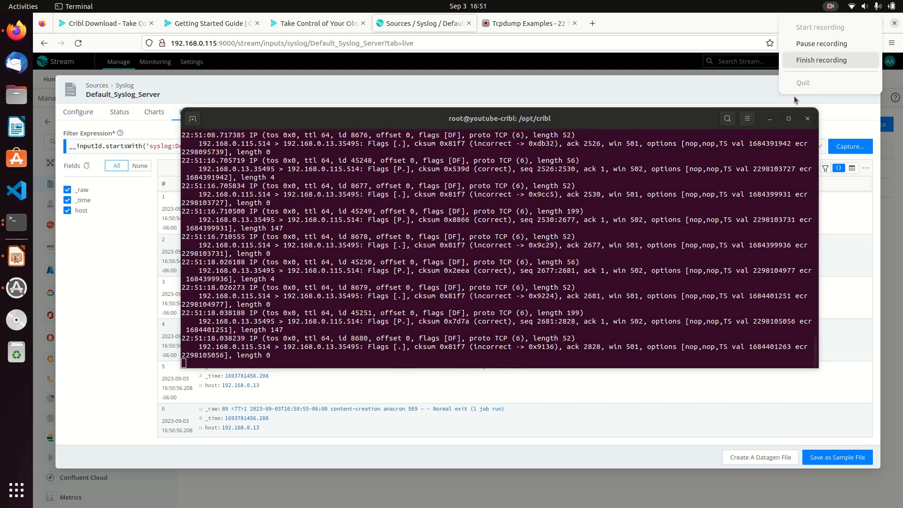
pyautogui.click(710, 89)
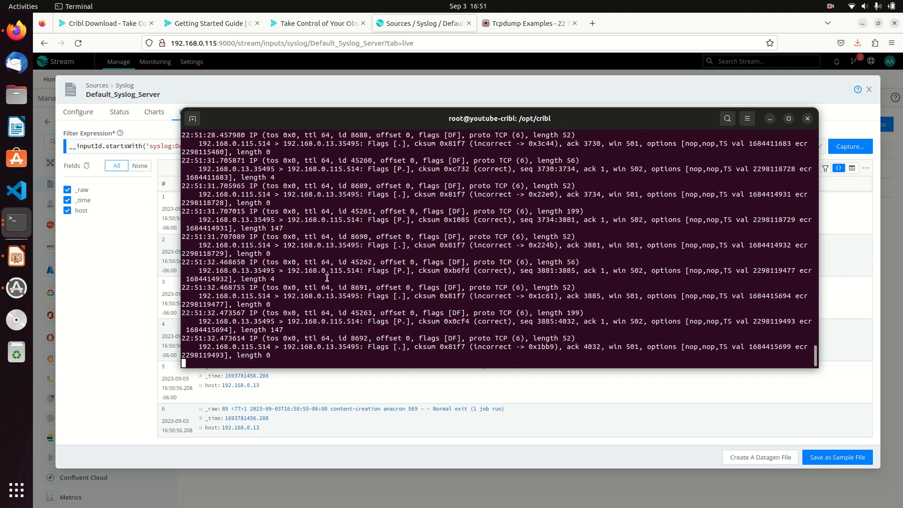
pyautogui.click(770, 119)
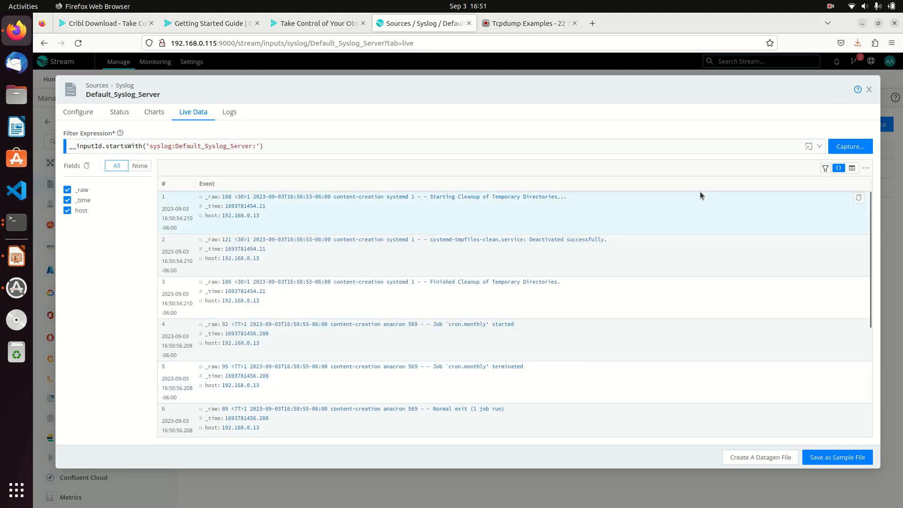
pyautogui.click(850, 146)
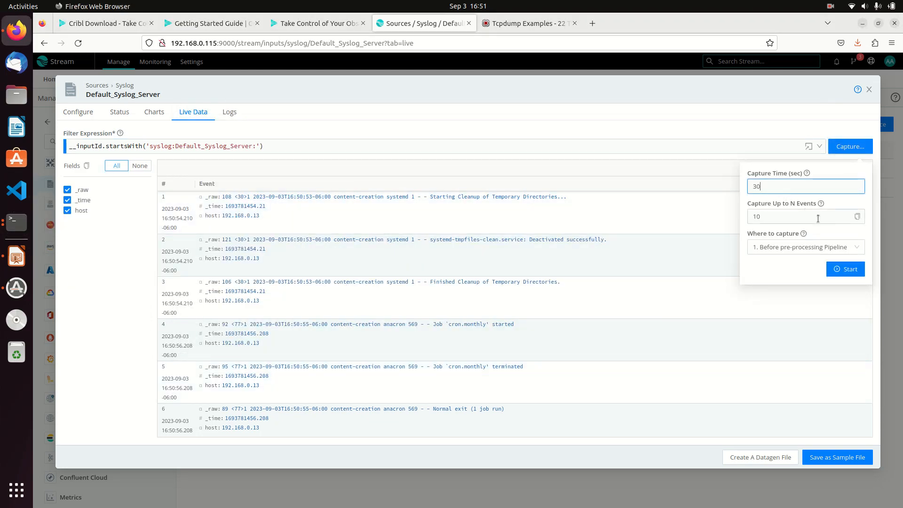
pyautogui.click(841, 269)
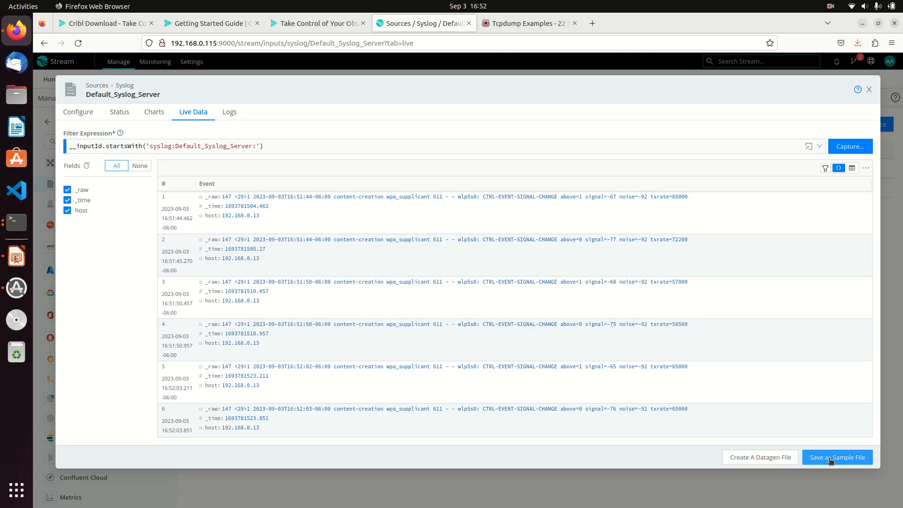
# Save the captured events as Syslog_sample.log with 48-hour expiration and close the live view.
pyautogui.click(831, 460)
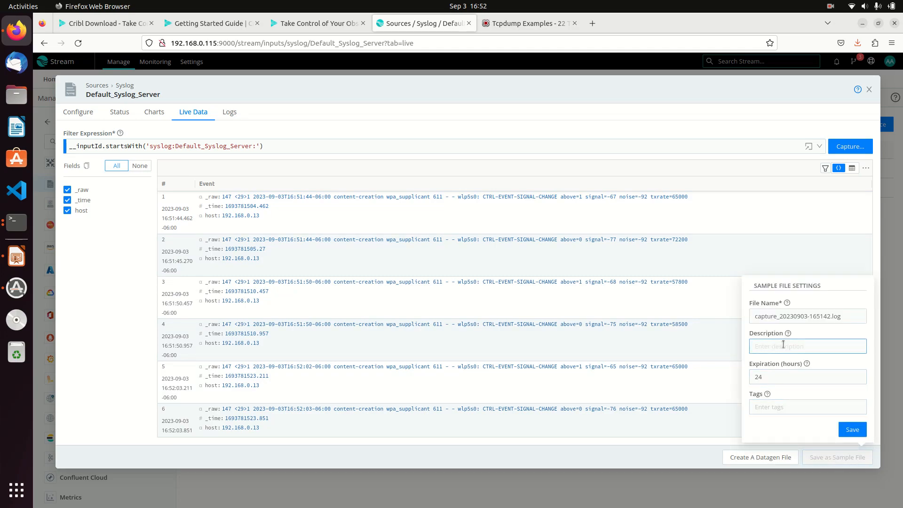
pyautogui.doubleClick(777, 316)
pyautogui.moveTo(828, 316); pyautogui.dragTo(736, 316)
pyautogui.write('Syslog_sample')
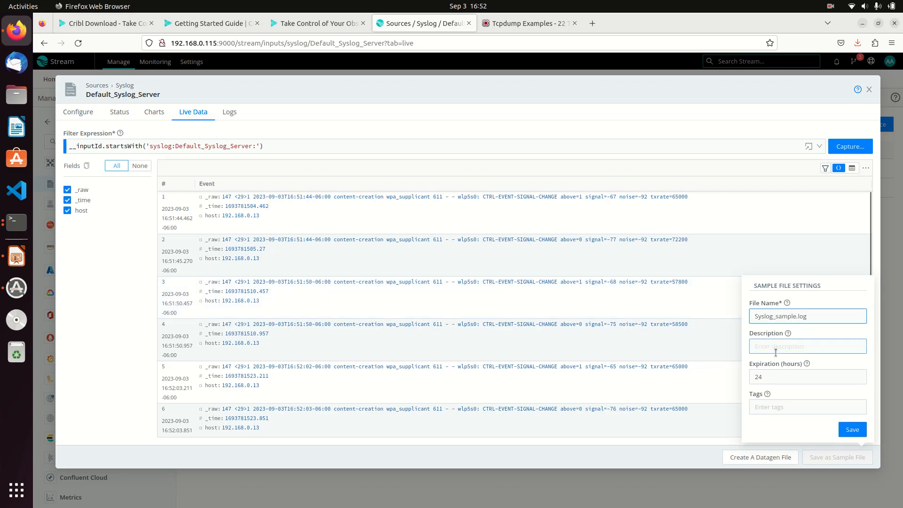
pyautogui.doubleClick(834, 379)
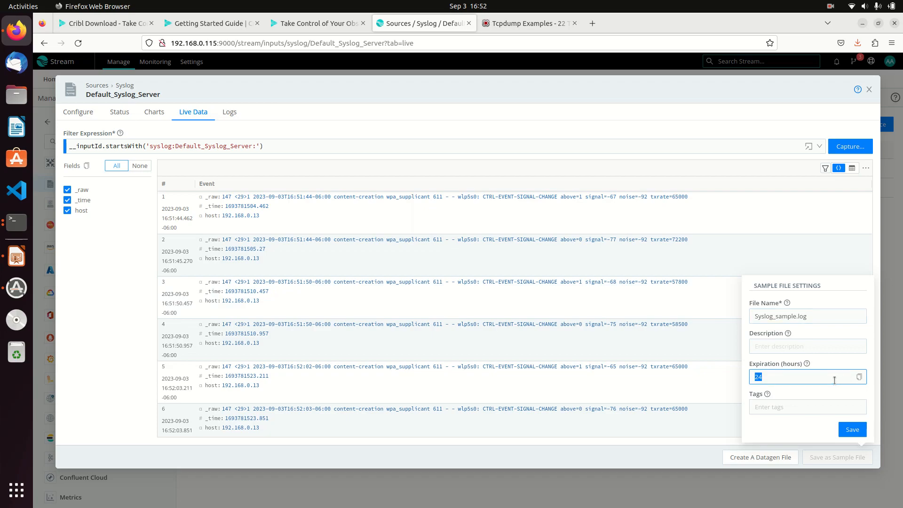
pyautogui.write('48')
pyautogui.click(787, 351)
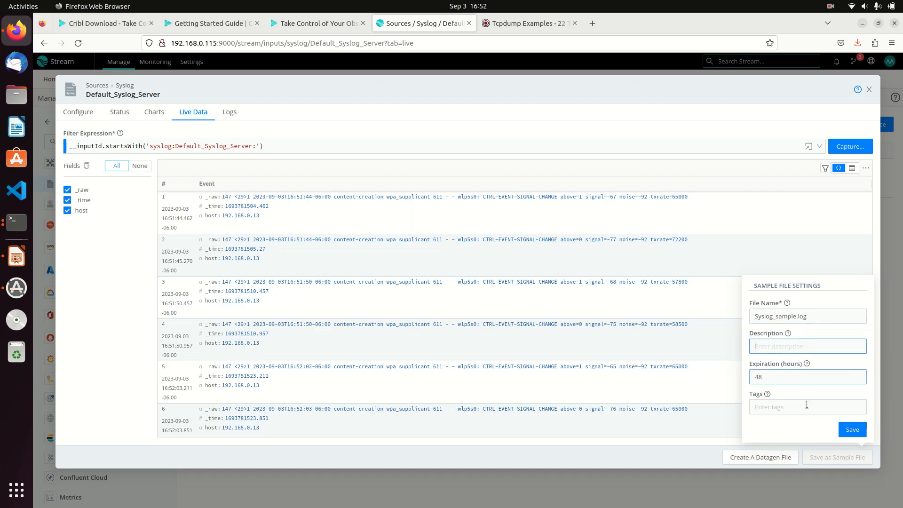
pyautogui.click(853, 430)
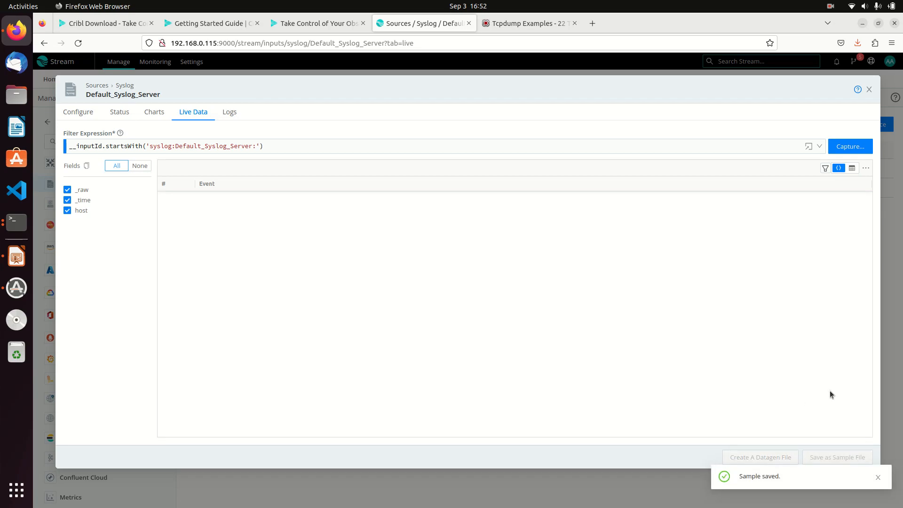
pyautogui.click(868, 90)
pyautogui.moveTo(79, 80)
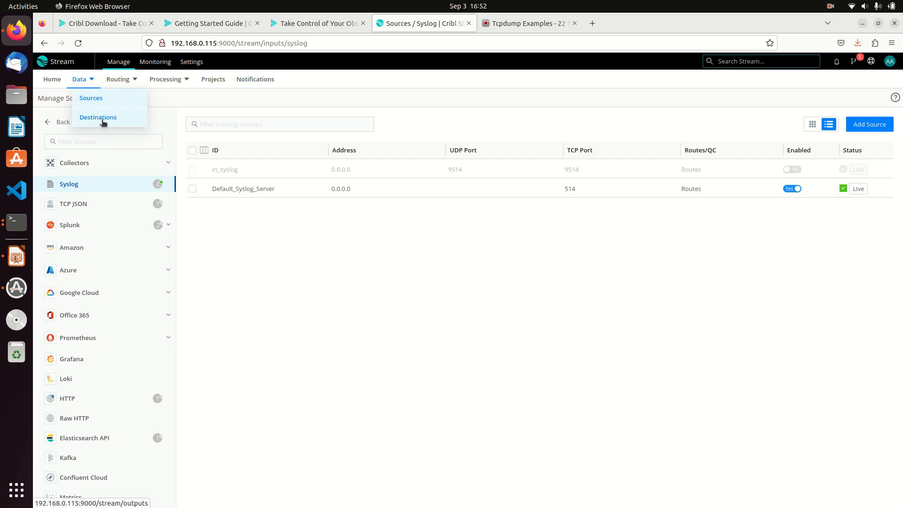
# Open the Filesystem destinations under Data > Destinations and add a new one.
pyautogui.click(103, 121)
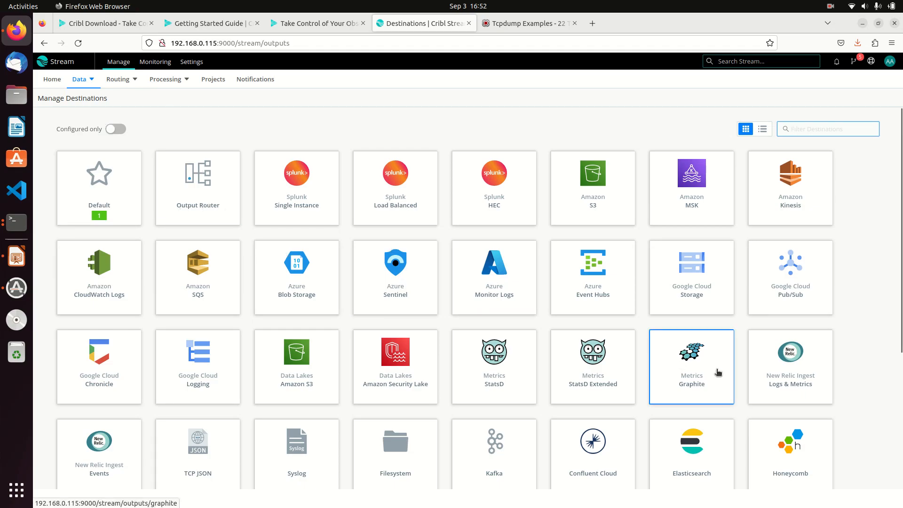
pyautogui.scroll(-5, 718, 373)
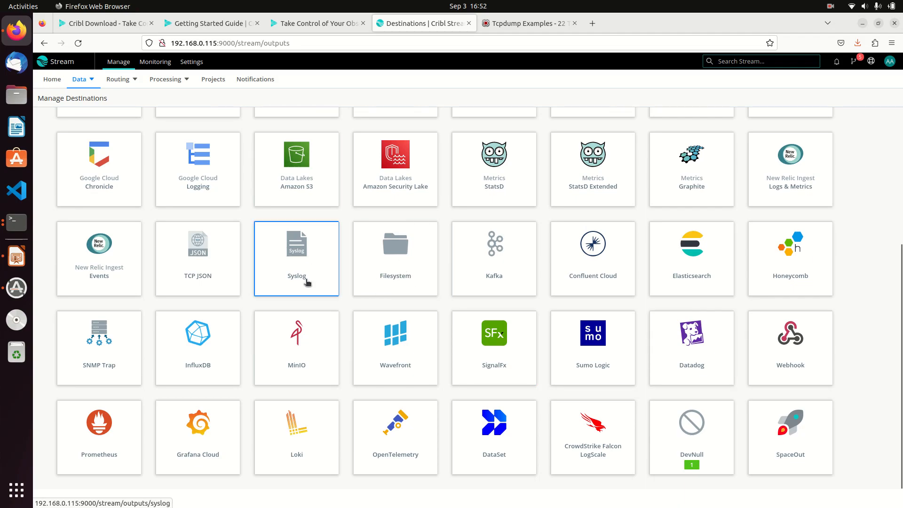
pyautogui.click(404, 262)
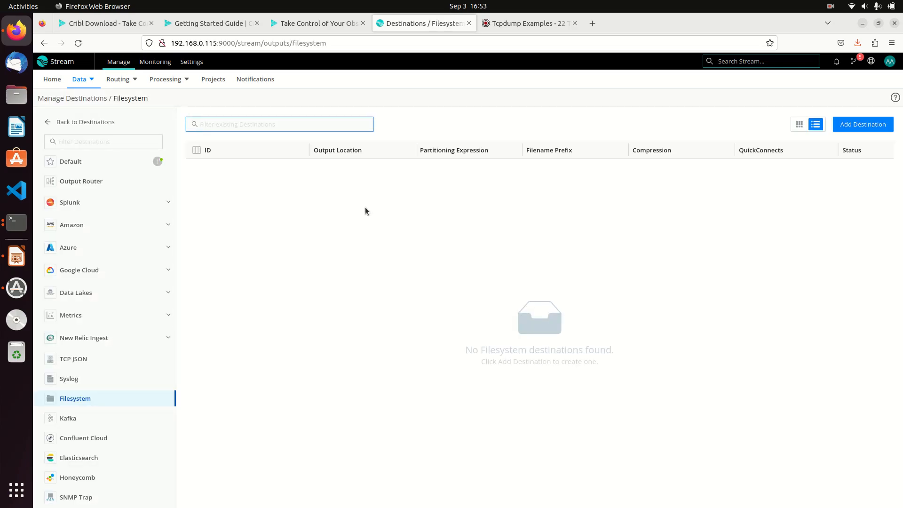
pyautogui.click(858, 126)
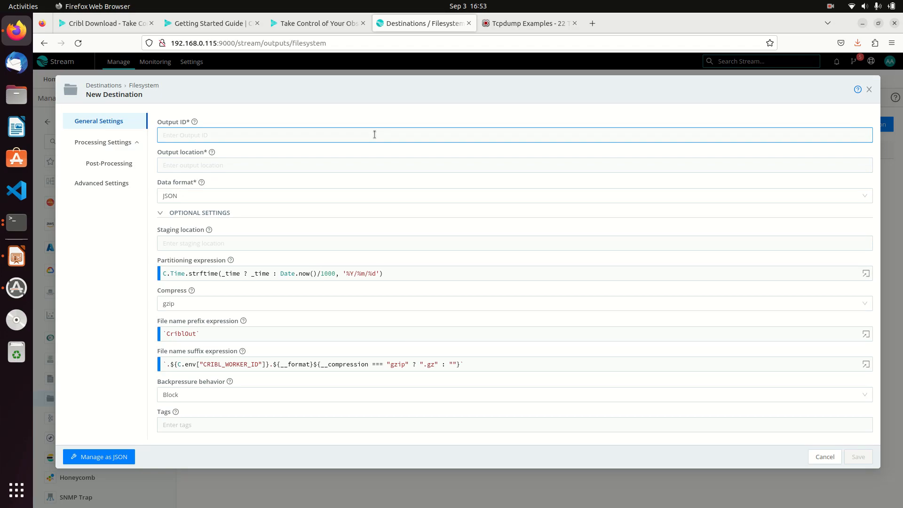
# Enter Output ID YoutubeSyslogExample and output location /var/log/ in the Filesystem destination form.
pyautogui.write('Youtub')
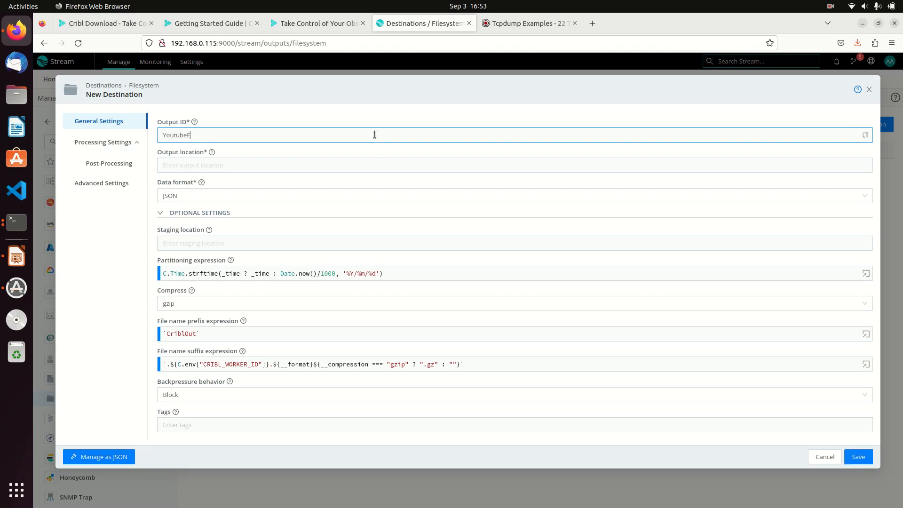
pyautogui.write('eSyslogExmap')
pyautogui.press('BackSpace')
pyautogui.press('BackSpace')
pyautogui.press('BackSpace')
pyautogui.press('BackSpace')
pyautogui.click(327, 165)
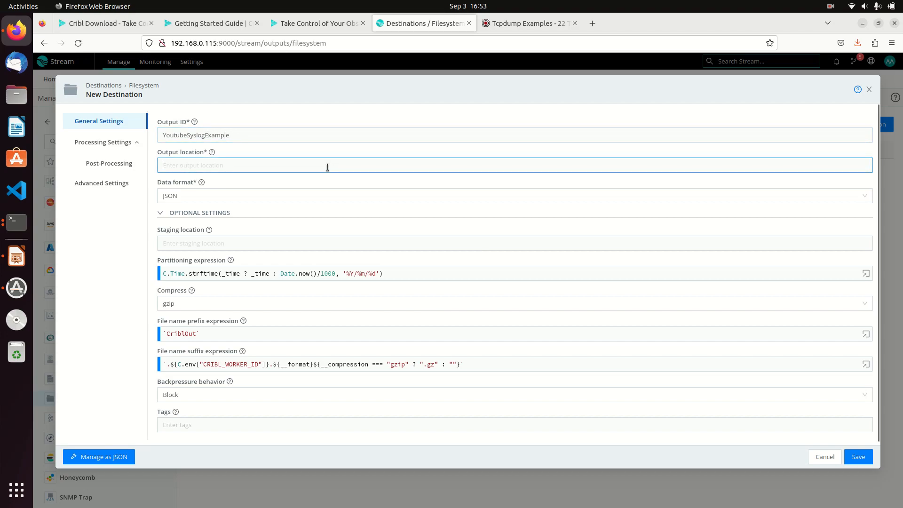
pyautogui.moveTo(212, 153)
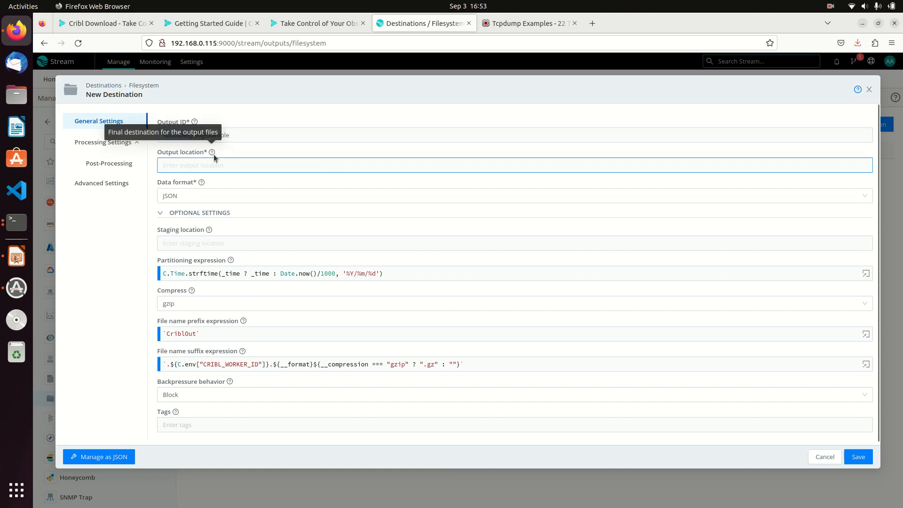
pyautogui.write('/var/log/')
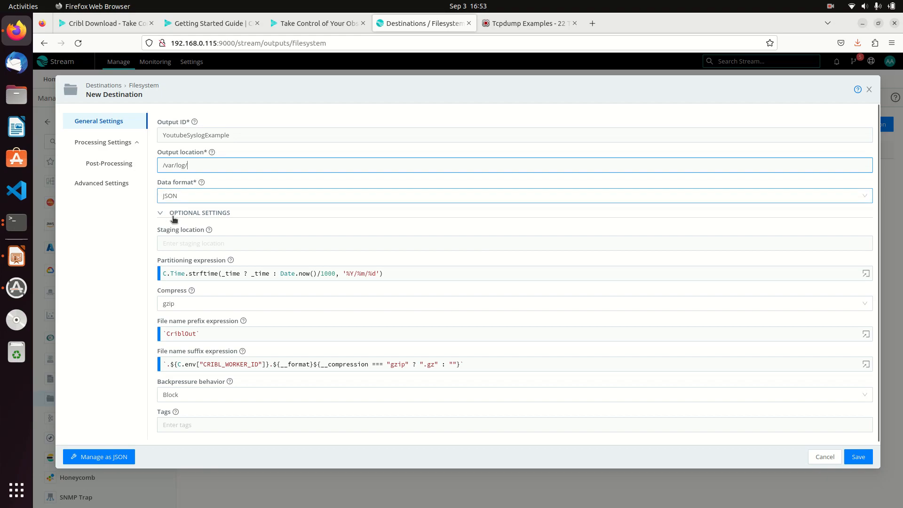
pyautogui.click(17, 222)
# Stop the tcpdump capture and change into the /var/log directory.
pyautogui.hotkey('ctrl', 'c')
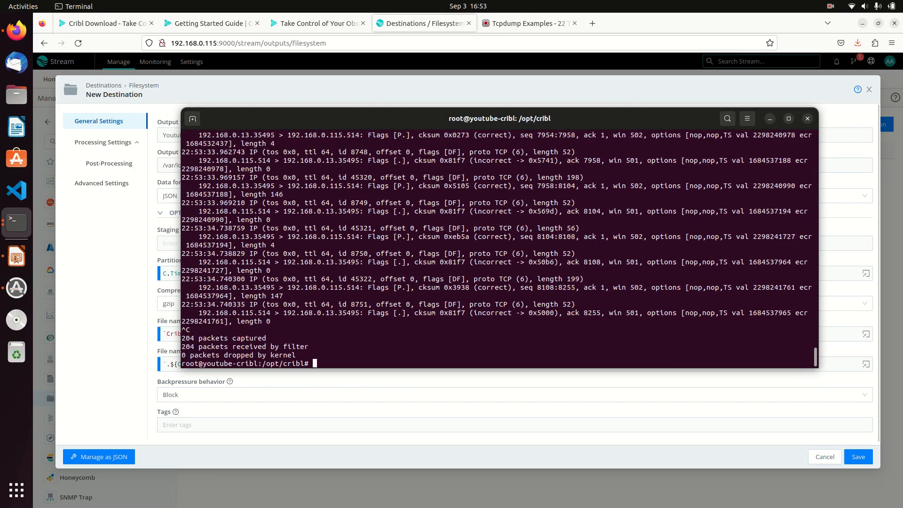
pyautogui.write('cd /v')
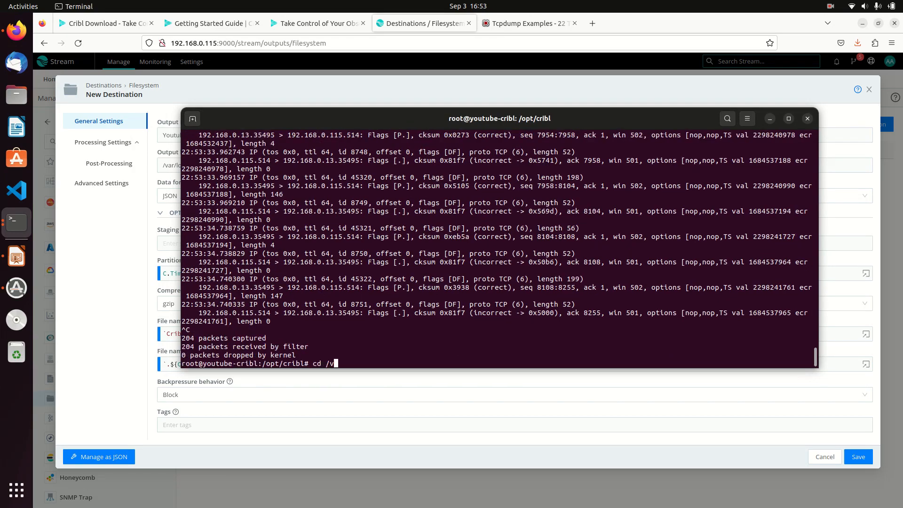
pyautogui.write('ar/lo')
pyautogui.press('Tab')
pyautogui.press('Tab')
pyautogui.press('Tab')
pyautogui.write('g')
pyautogui.press('Tab')
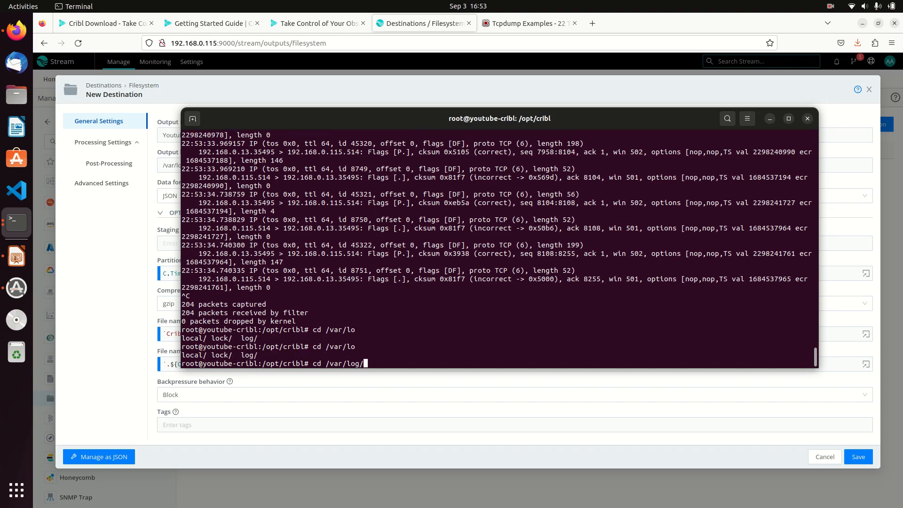
pyautogui.press('Return')
# Create the CriblYoutube folder with mkdir, list /var/log to confirm it, and select its name.
pyautogui.write('mkid')
pyautogui.press('BackSpace')
pyautogui.press('BackSpace')
pyautogui.write('dir ')
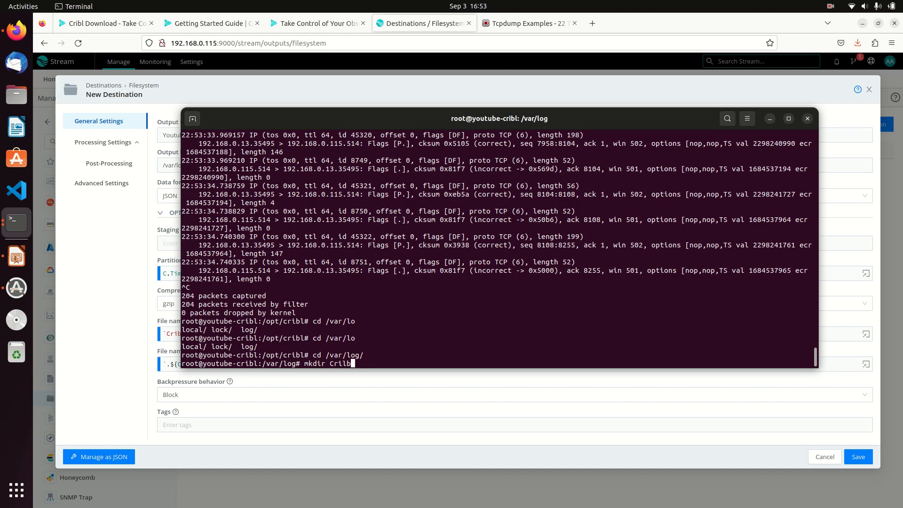
pyautogui.write('b')
pyautogui.press('BackSpace')
pyautogui.write('CriblYoutube')
pyautogui.press('Return')
pyautogui.write('ls')
pyautogui.press('Return')
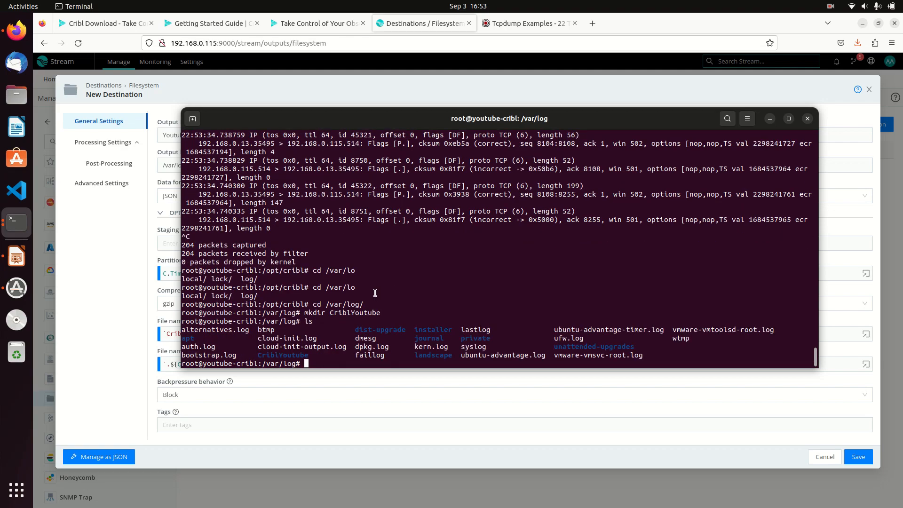
pyautogui.doubleClick(292, 355)
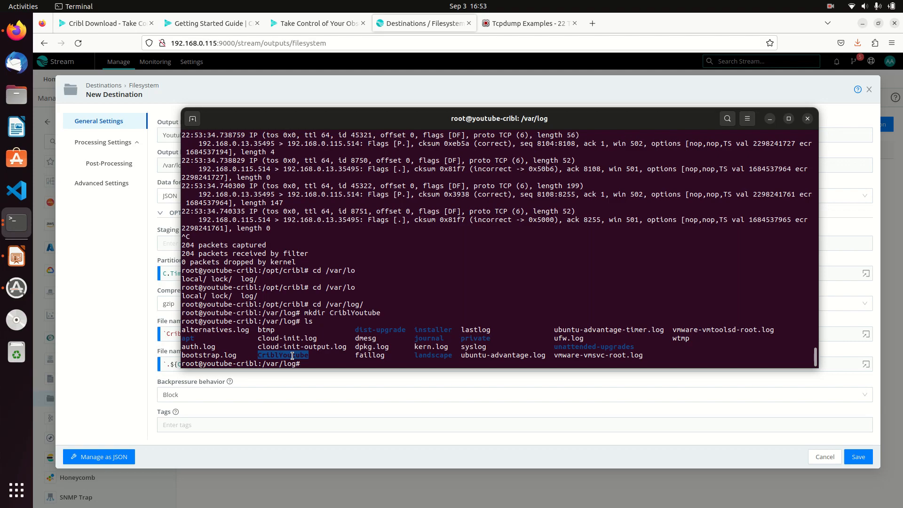
pyautogui.click(173, 156)
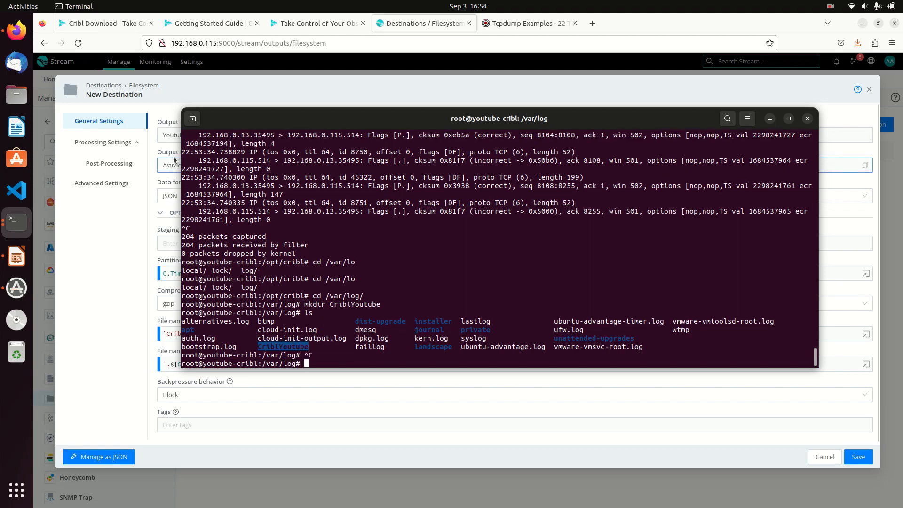
# Append CriblYoutube to the /var/log/ path in the Output location field.
pyautogui.click(202, 165)
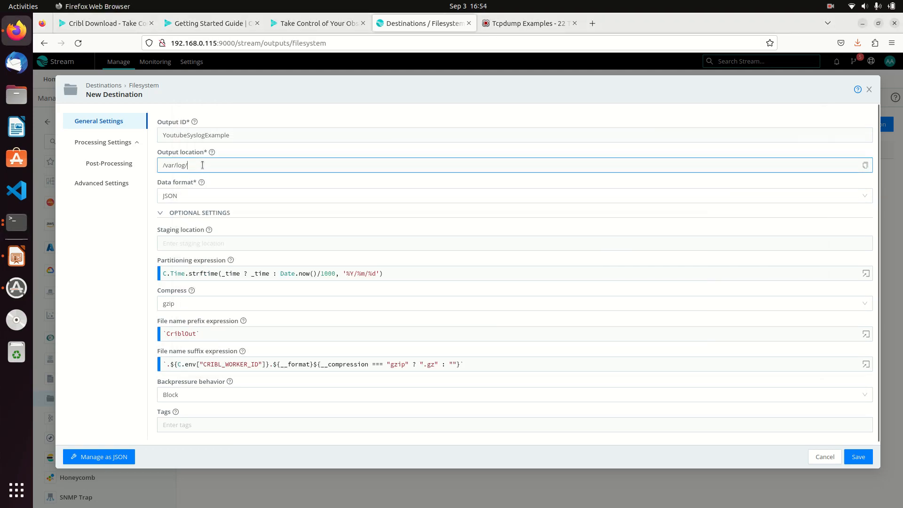
pyautogui.rightClick(219, 169)
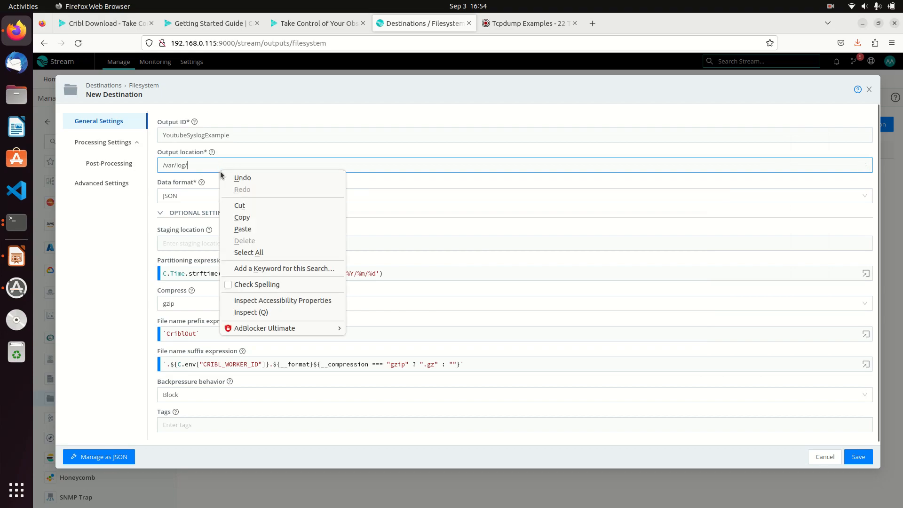
pyautogui.click(247, 228)
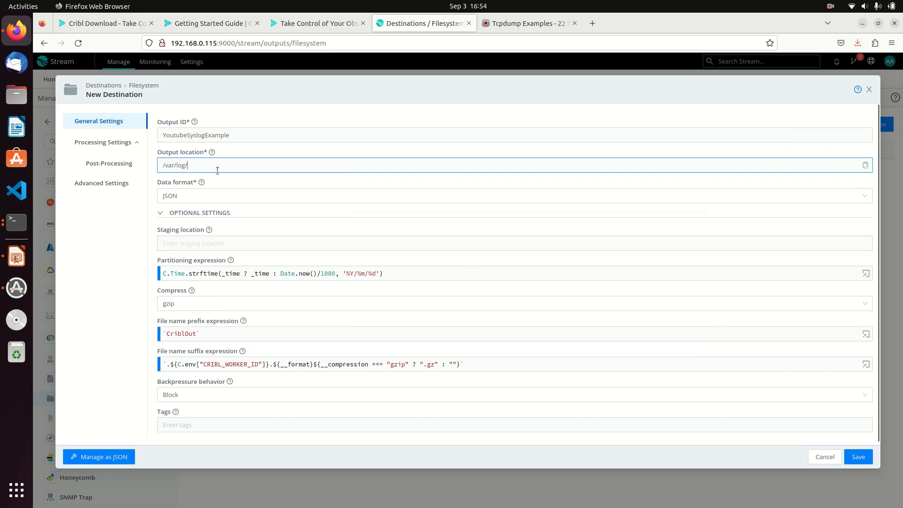
pyautogui.write('CriblYoutube')
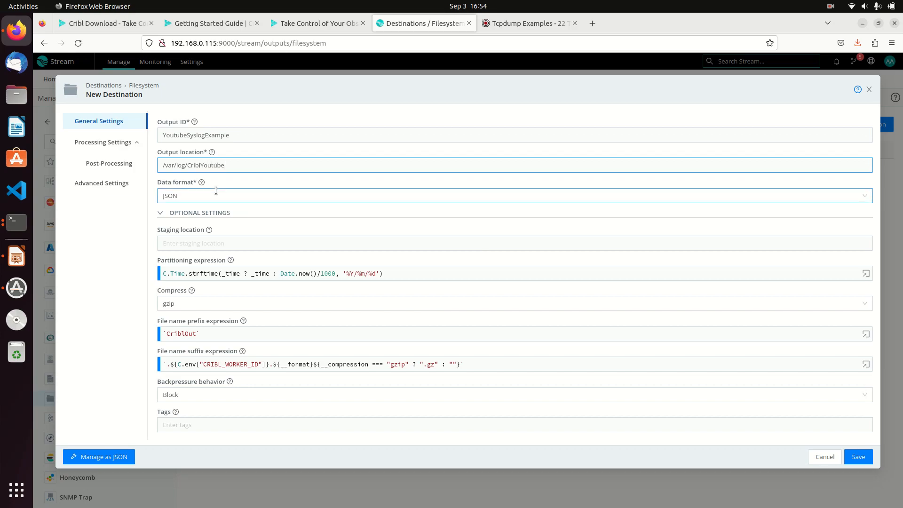
# Copy the CriblYoutube folder name from Terminal and paste it into the output location, giving /var/log/CriblYoutube.
pyautogui.click(25, 226)
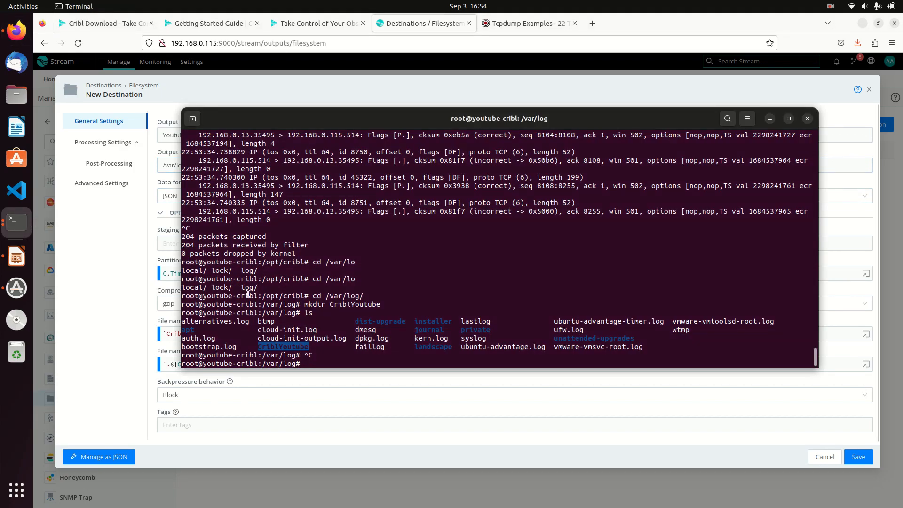
pyautogui.rightClick(296, 345)
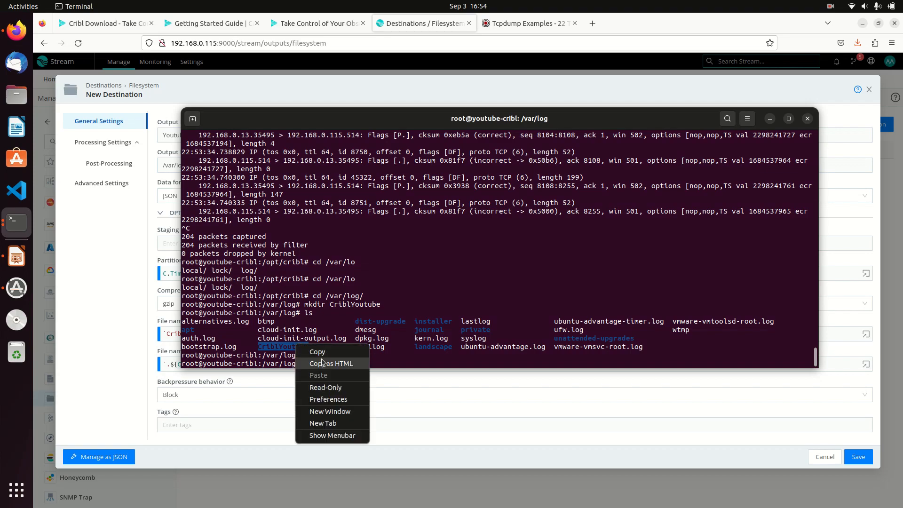
pyautogui.click(299, 350)
pyautogui.rightClick(297, 351)
pyautogui.doubleClick(290, 350)
pyautogui.rightClick(290, 351)
pyautogui.click(321, 358)
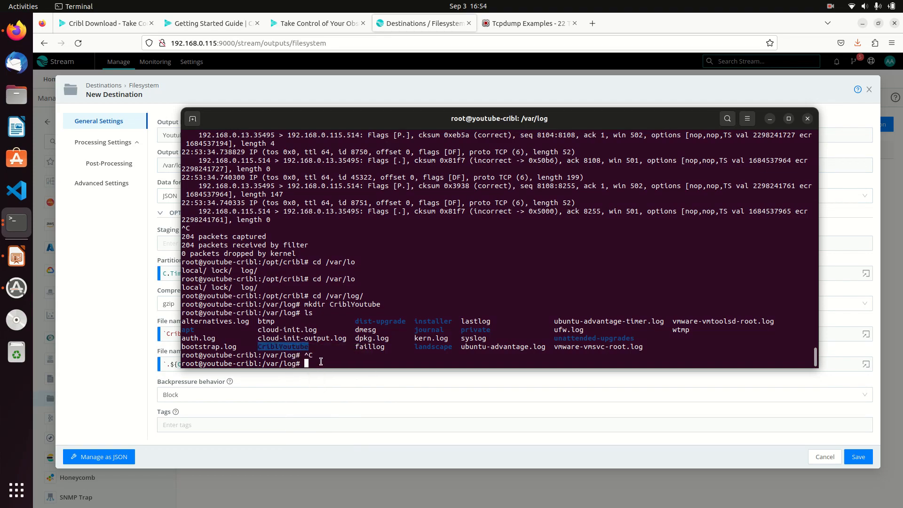
pyautogui.click(111, 224)
pyautogui.doubleClick(218, 165)
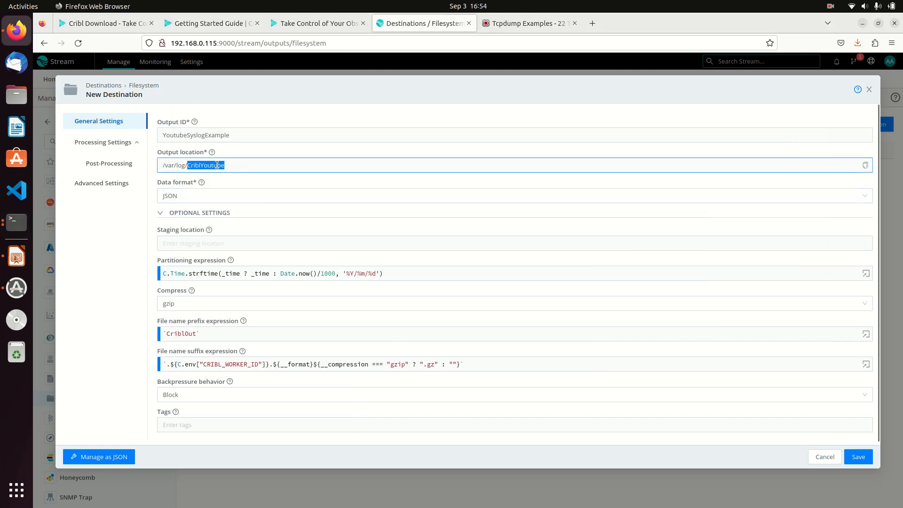
pyautogui.rightClick(219, 166)
pyautogui.click(248, 224)
# Change the destination's data format from JSON to Raw.
pyautogui.click(232, 198)
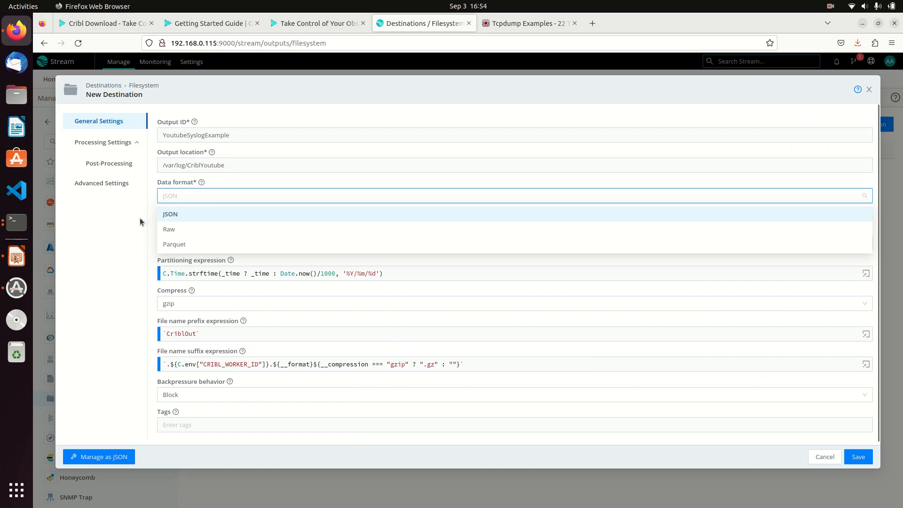
pyautogui.click(131, 228)
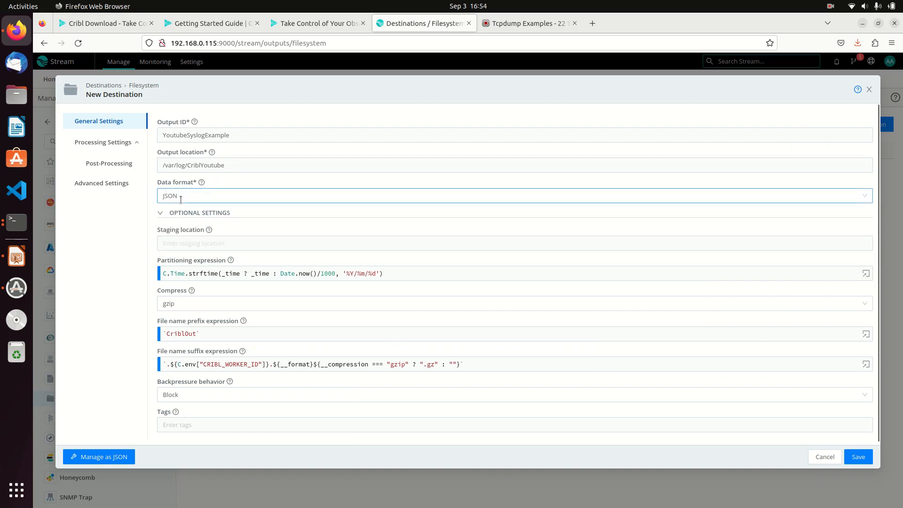
pyautogui.click(181, 198)
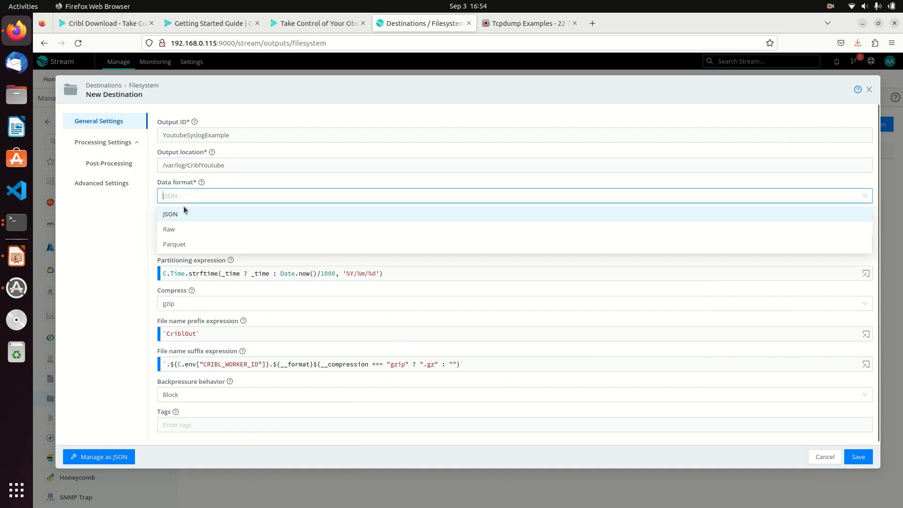
pyautogui.click(182, 231)
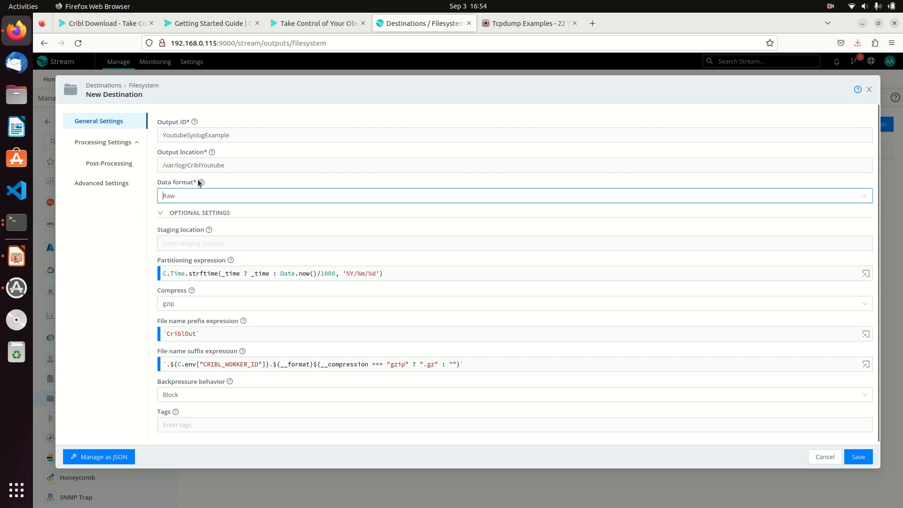
# Keep backpressure behavior at Block and save the Filesystem destination.
pyautogui.moveTo(202, 185)
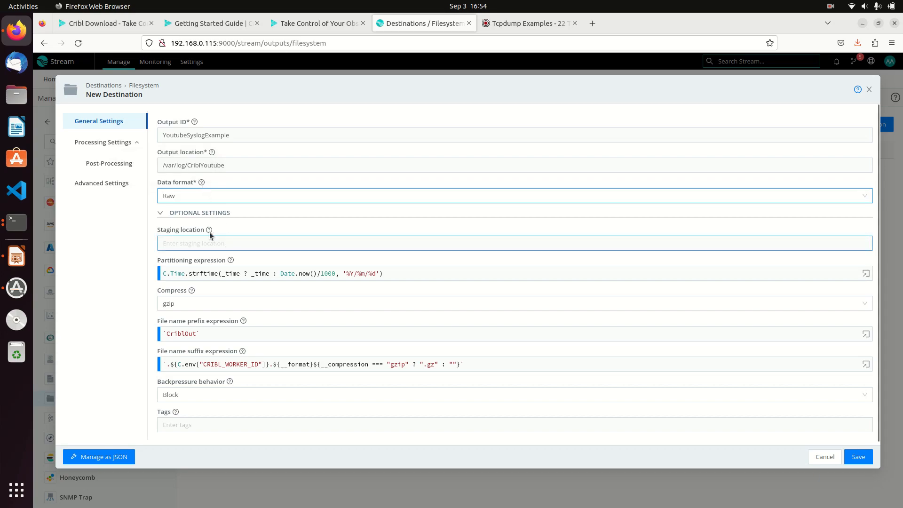
pyautogui.moveTo(210, 230)
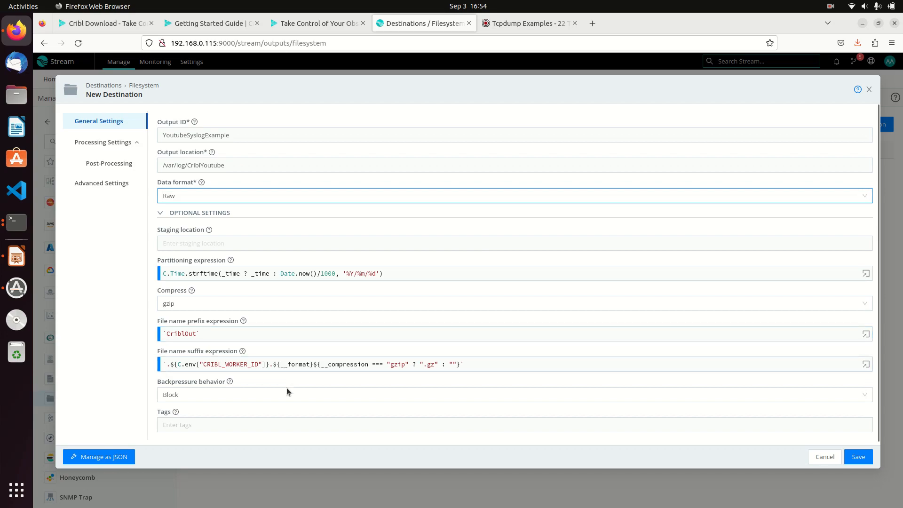
pyautogui.click(341, 396)
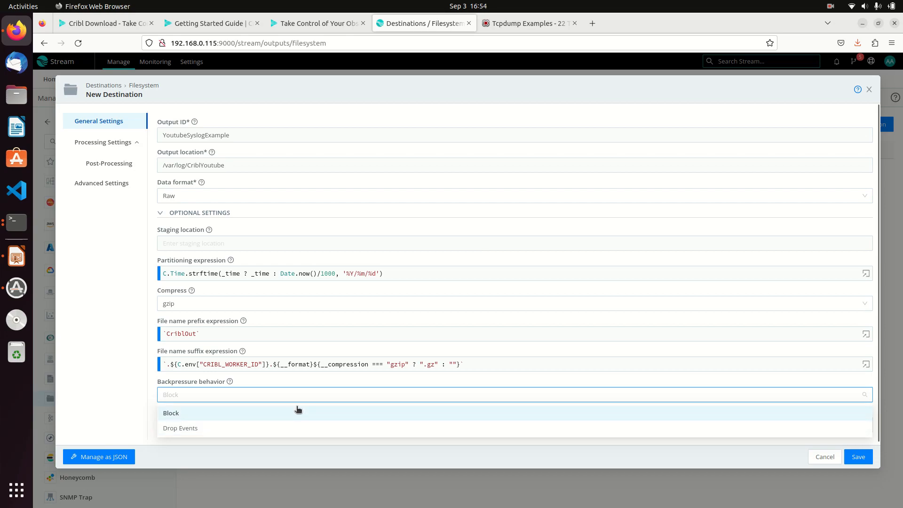
pyautogui.click(130, 394)
pyautogui.scroll(-2, 138, 403)
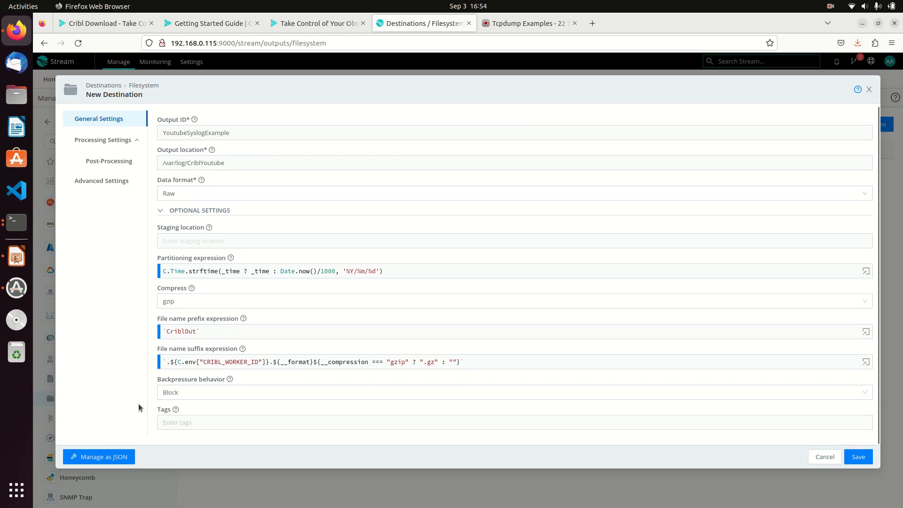
pyautogui.click(855, 457)
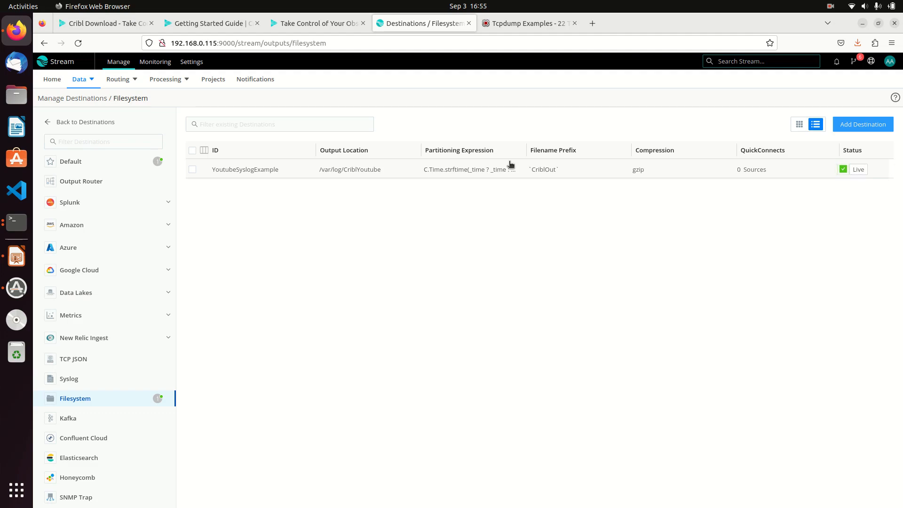
# Review the Filesystem destinations list showing YoutubeSyslogExample Live, writing gzip files to /var/log/CriblYoutube.
pyautogui.moveTo(88, 85)
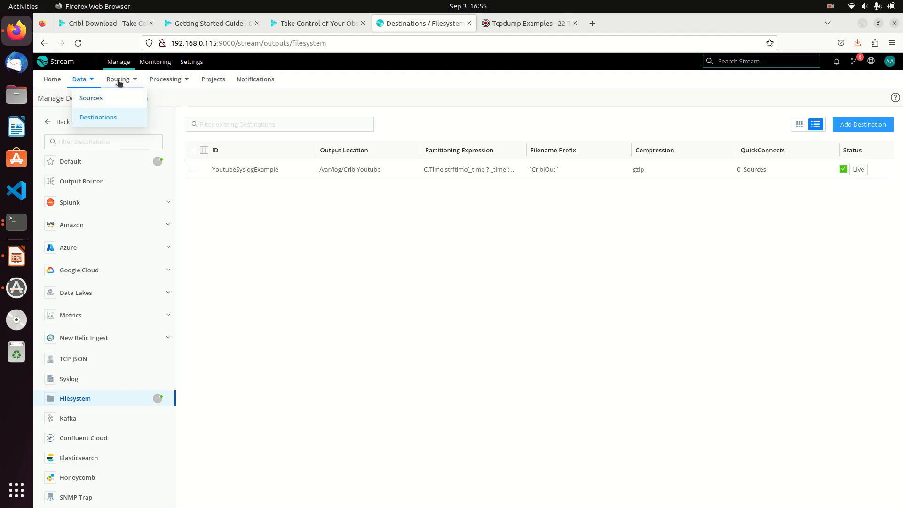
pyautogui.moveTo(118, 86)
pyautogui.moveTo(175, 84)
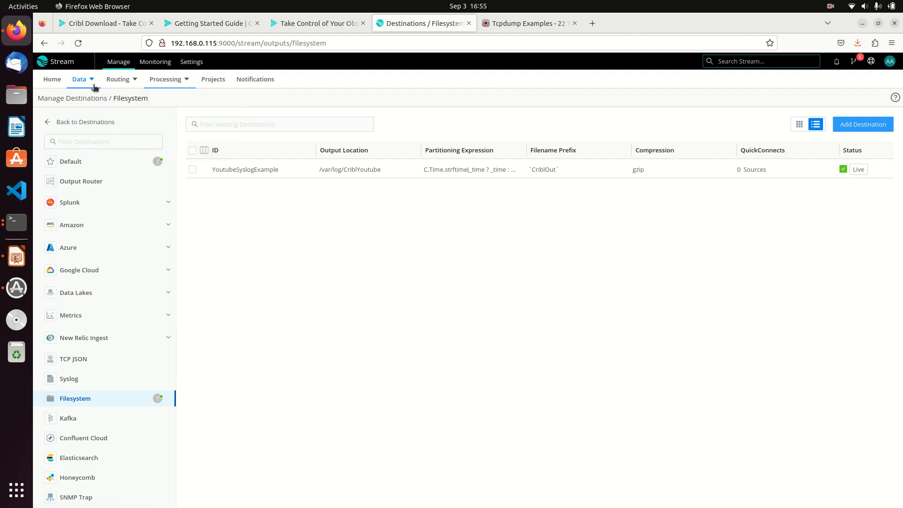